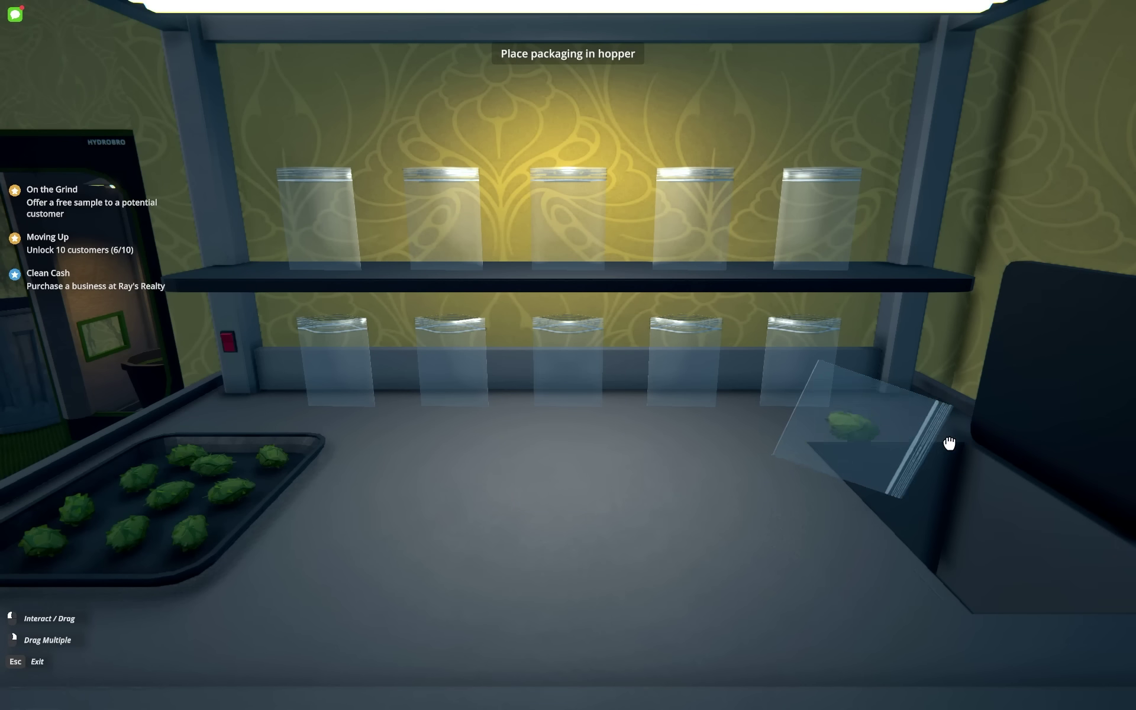
# Step: Bag the product at the packaging station and give the pedestrian a free sample from the carried items
pyautogui.moveTo(399, 479); pyautogui.dragTo(520, 329)
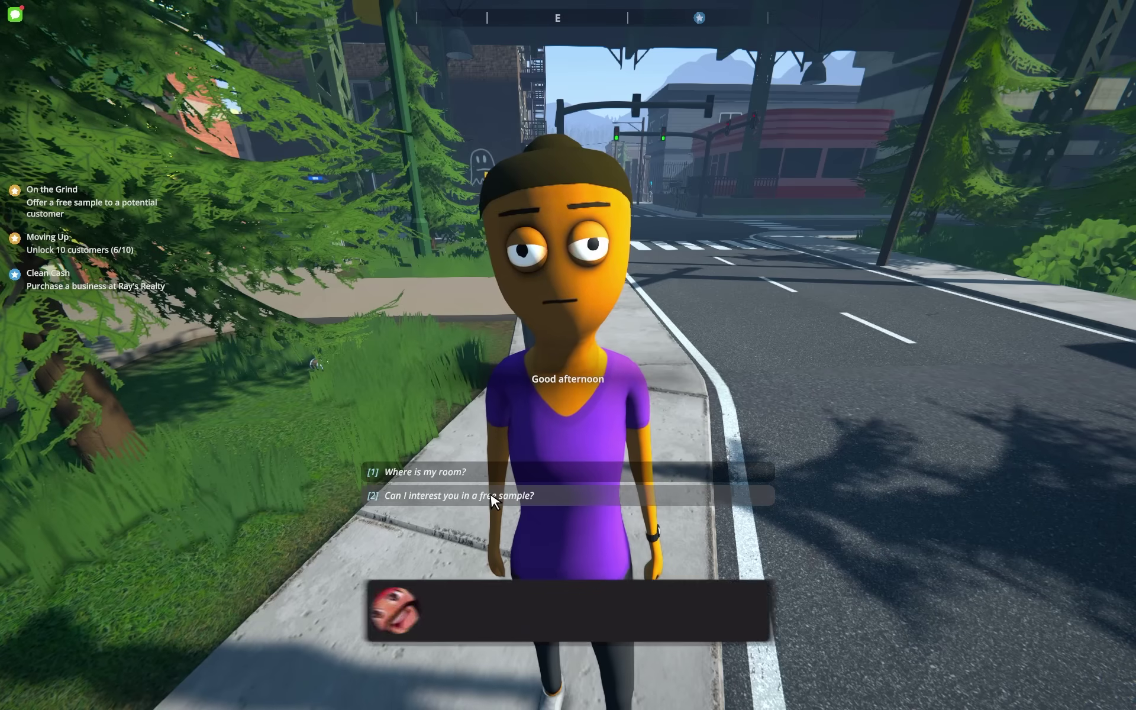
pyautogui.click(591, 498)
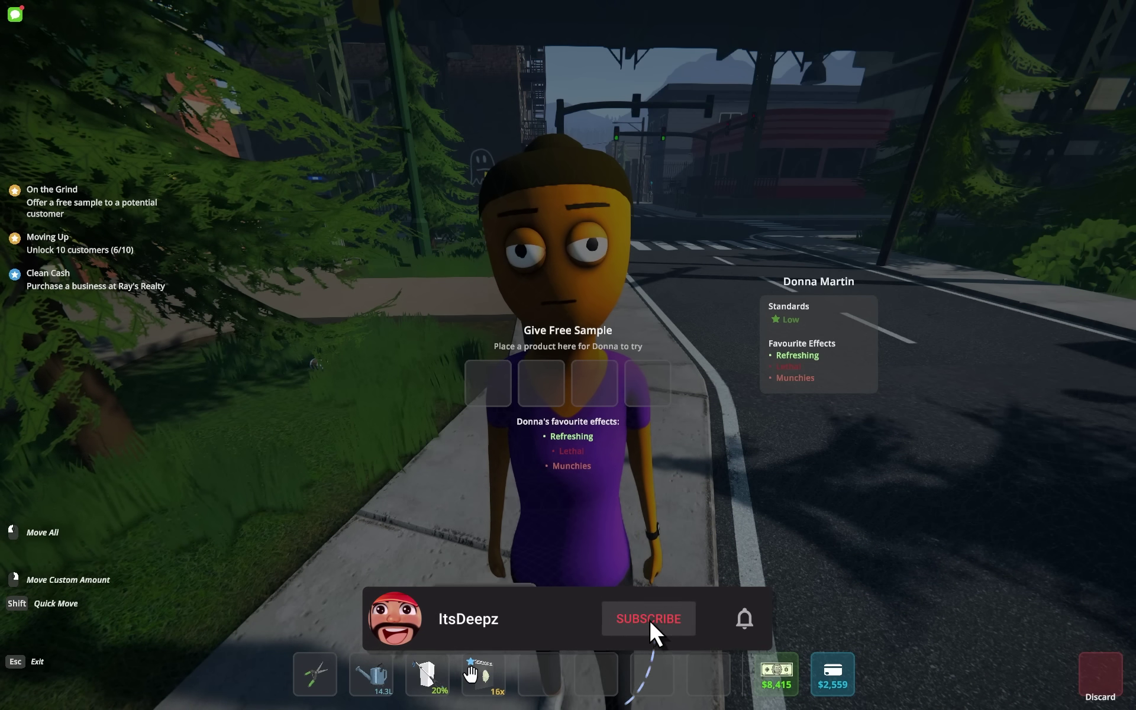
pyautogui.moveTo(483, 674); pyautogui.dragTo(487, 385)
pyautogui.click(568, 615)
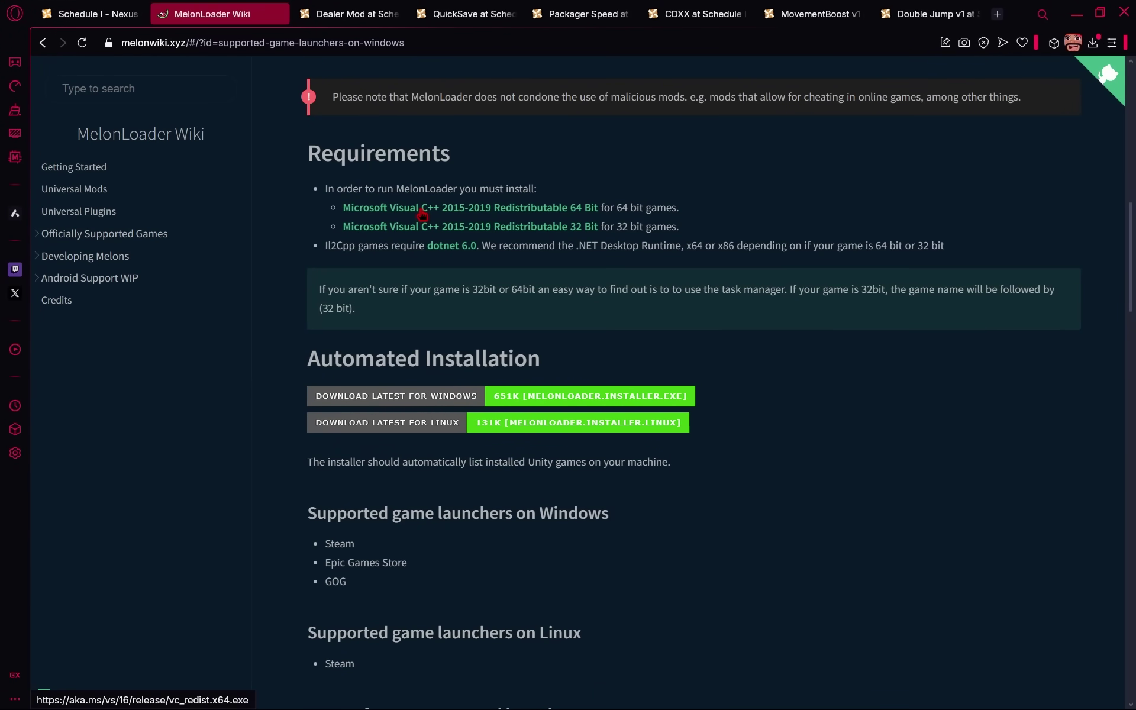
# Step: Download the Windows MelonLoader installer from the wiki and run MelonLoader.Installer.exe from the Downloads folder
pyautogui.scroll(-2, 422, 215)
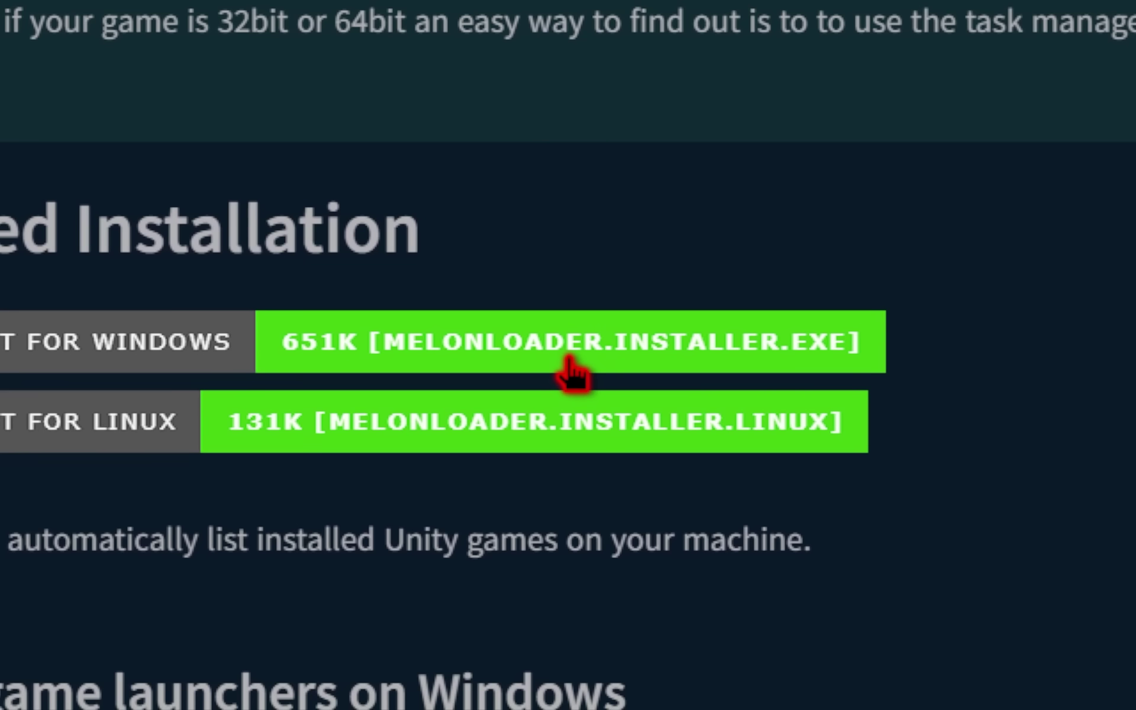
pyautogui.click(570, 362)
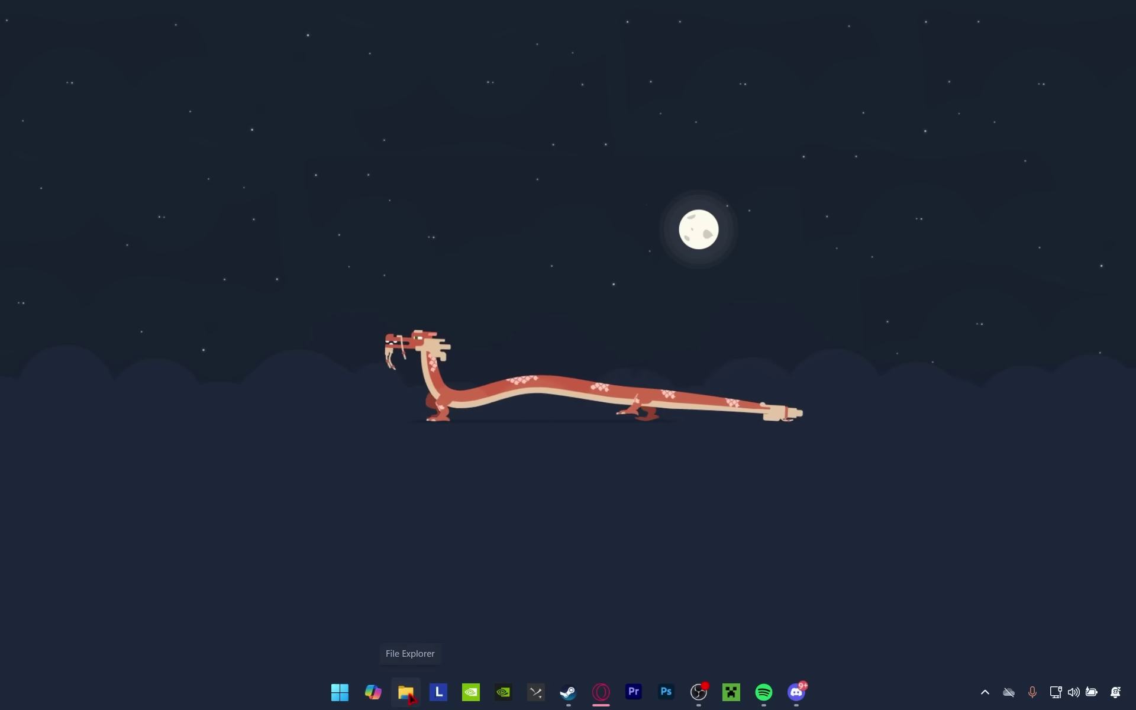
pyautogui.click(407, 693)
pyautogui.moveTo(406, 53); pyautogui.dragTo(509, 29)
pyautogui.click(629, 183)
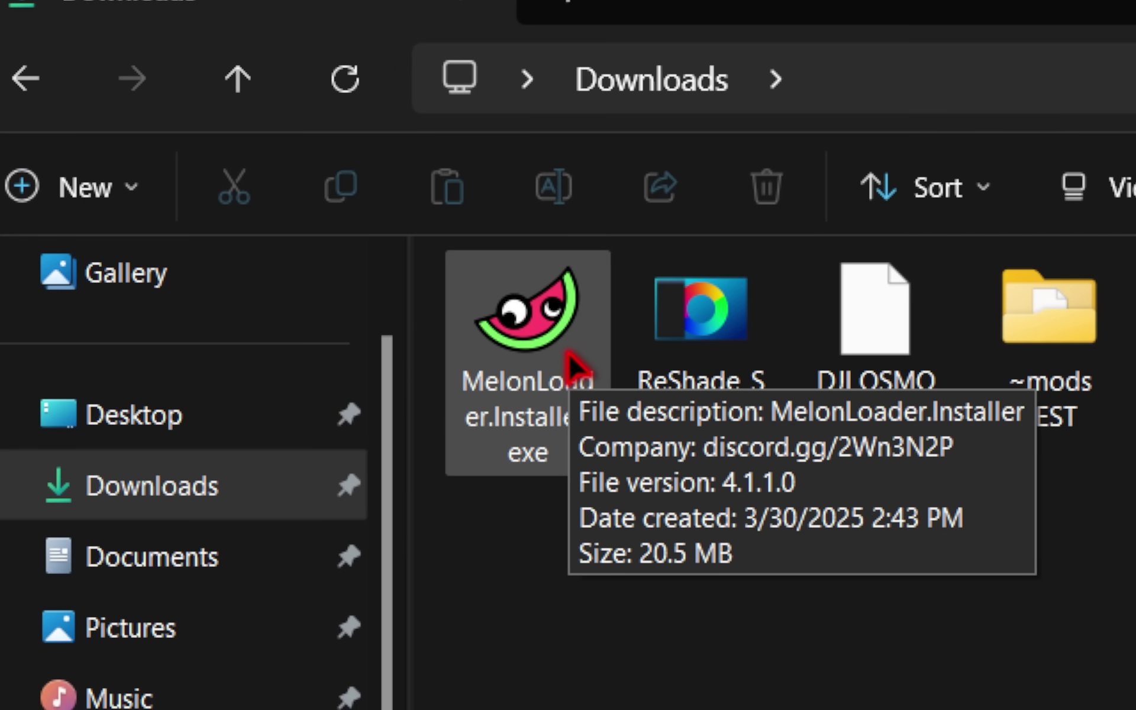
pyautogui.doubleClick(568, 355)
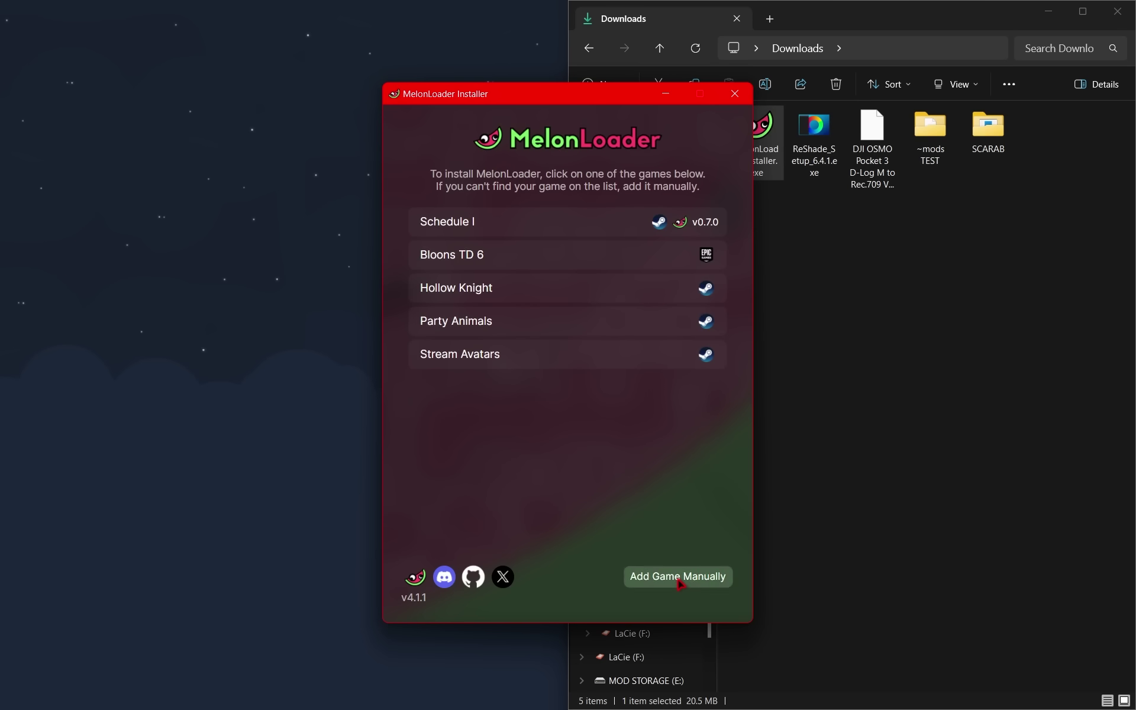
# Step: Browse the local files of Schedule I from the Steam library and copy the game folder's path
pyautogui.click(567, 355)
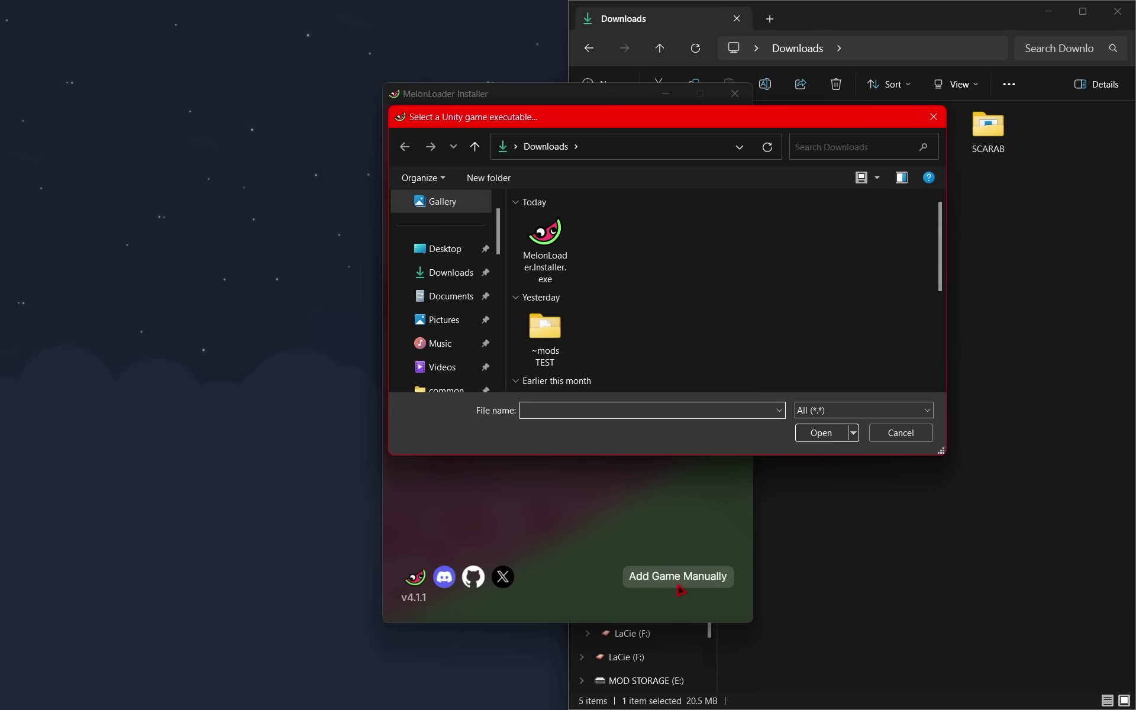
pyautogui.scroll(1, 446, 233)
pyautogui.scroll(-3, 453, 244)
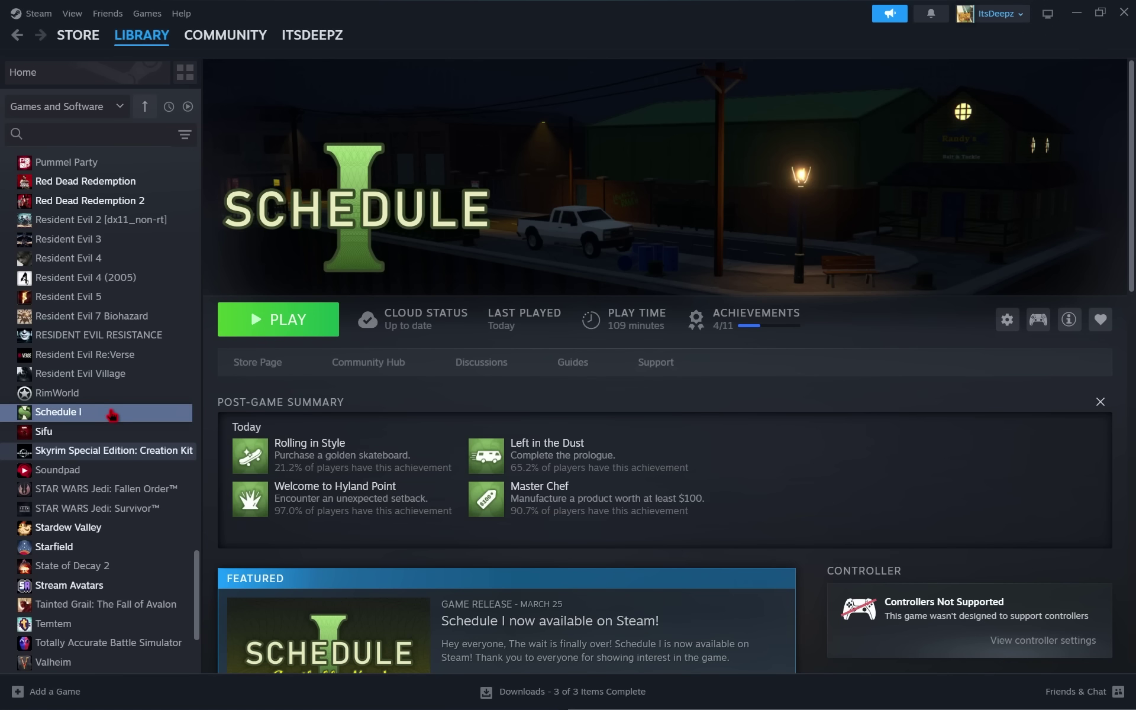
pyautogui.rightClick(111, 417)
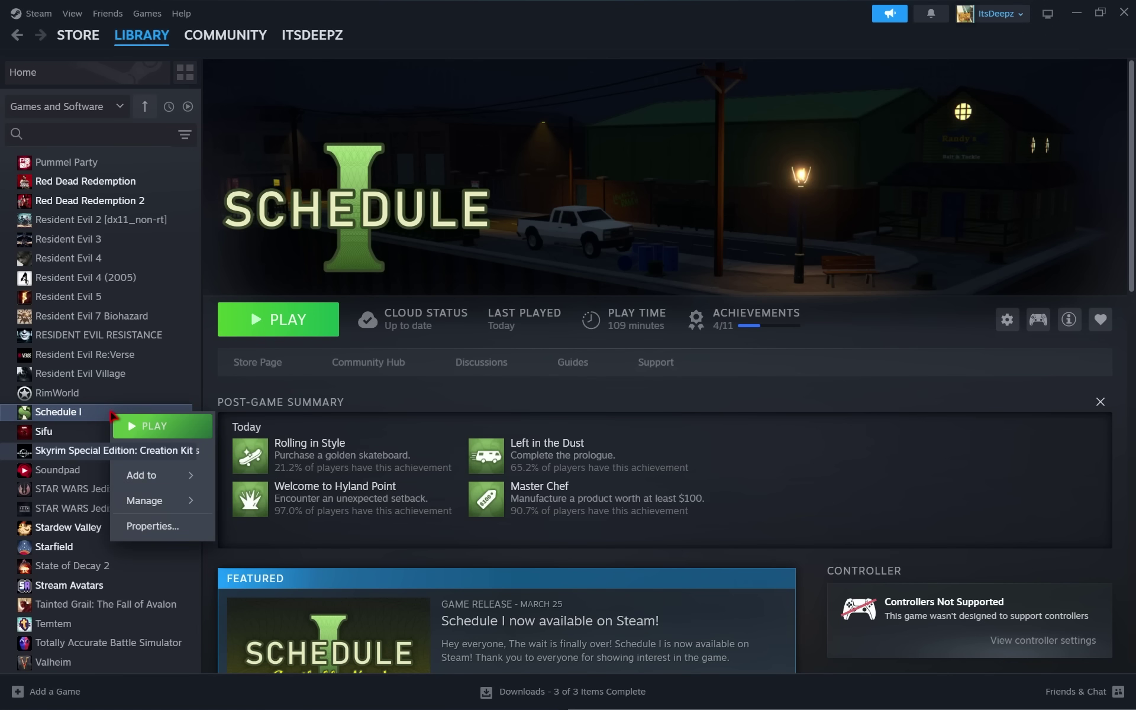
pyautogui.moveTo(162, 507)
pyautogui.click(278, 553)
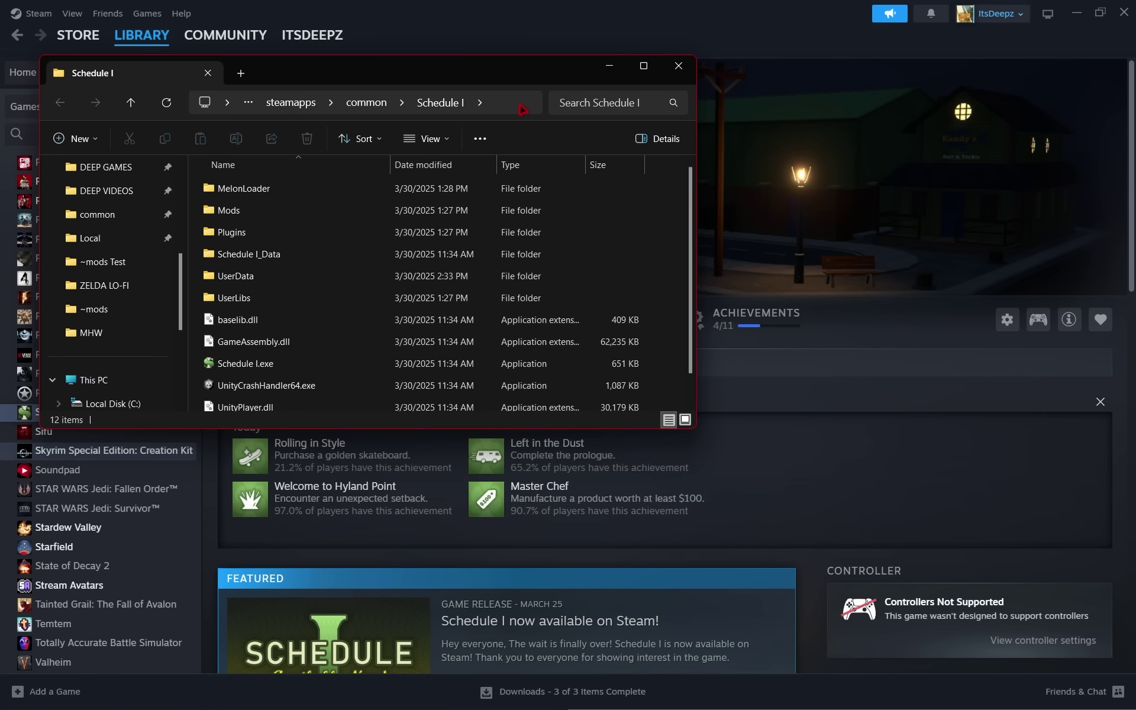
pyautogui.click(521, 109)
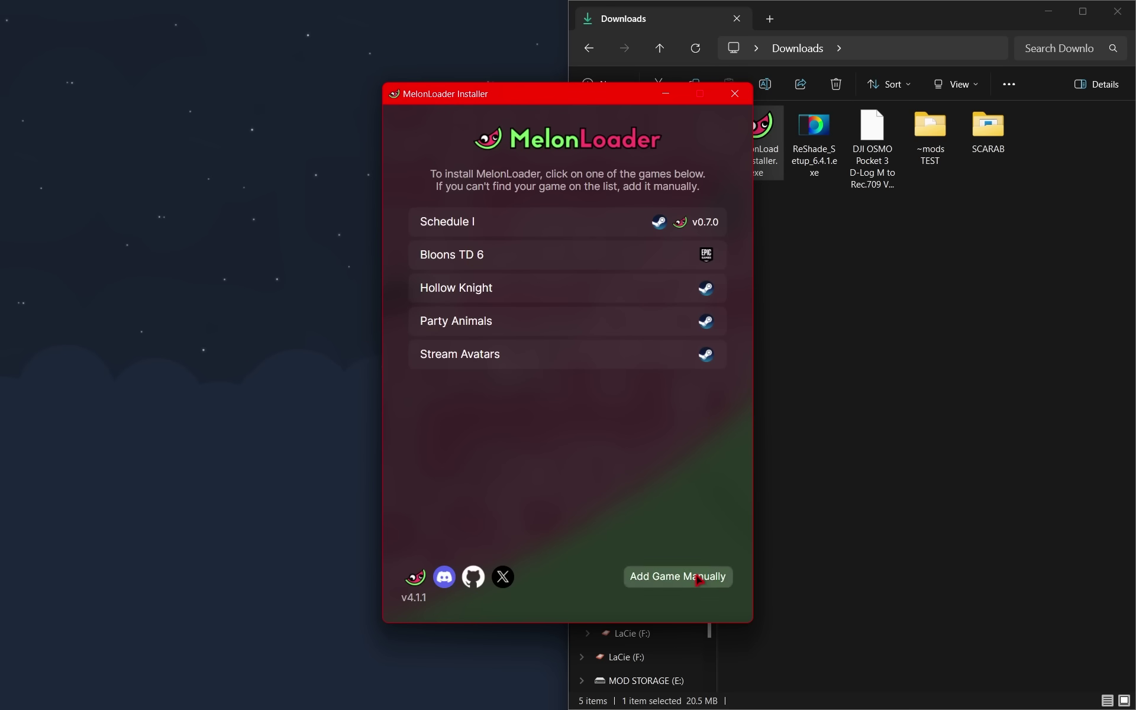
# Step: Add Schedule I manually in the MelonLoader Installer using its executable in D:\SteamLibrary\steamapps\common\Schedule I
pyautogui.click(686, 569)
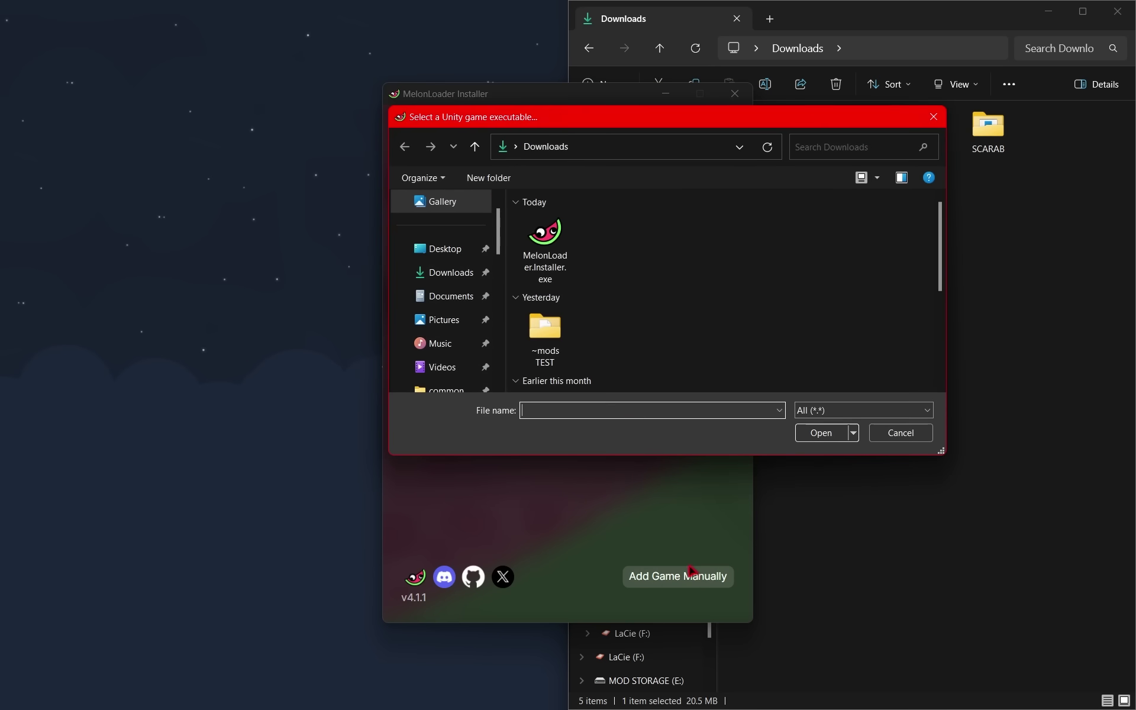
pyautogui.click(655, 150)
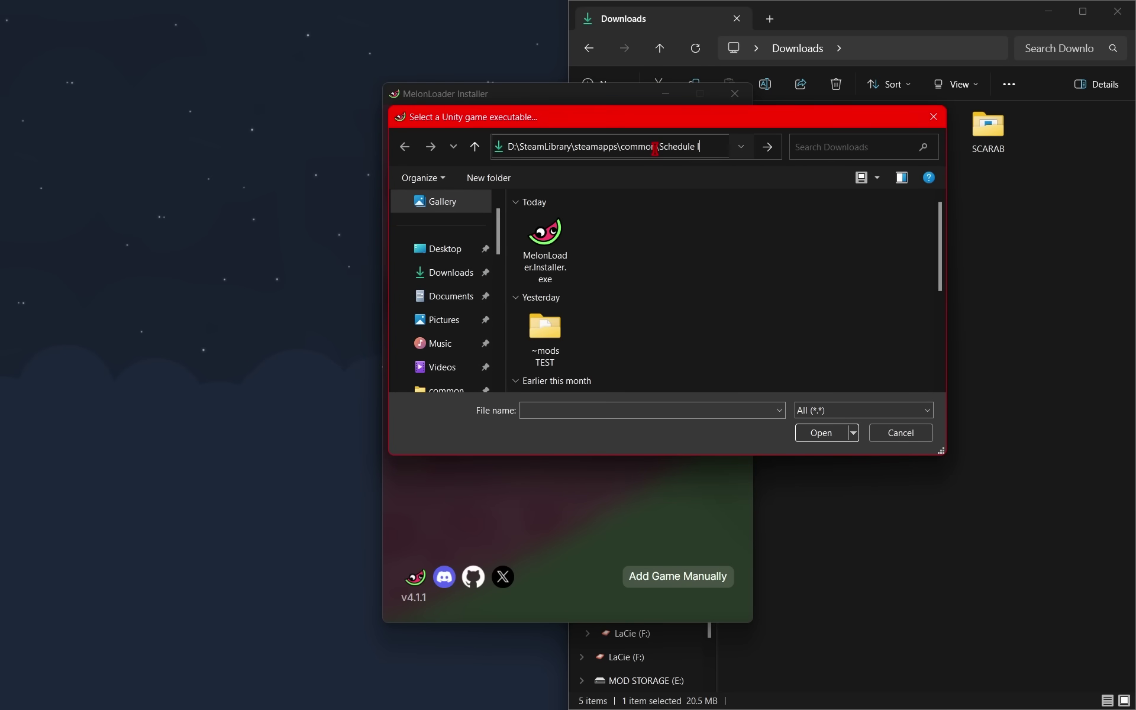
pyautogui.press('Return')
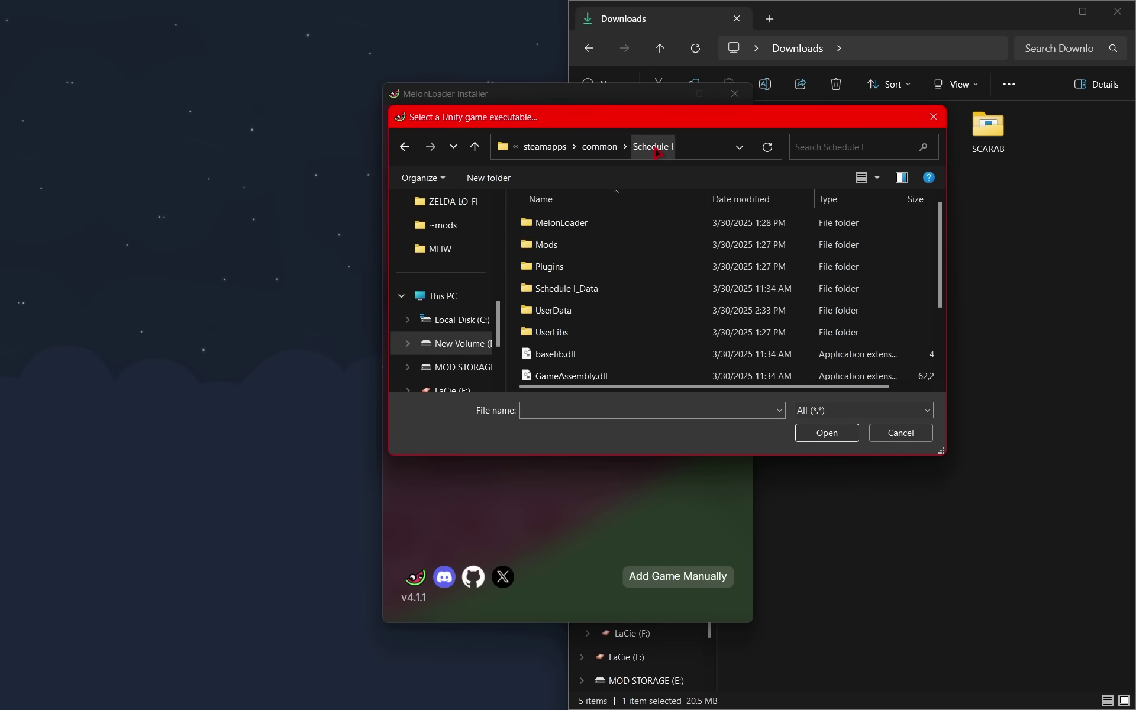
pyautogui.scroll(-2, 654, 296)
pyautogui.doubleClick(563, 305)
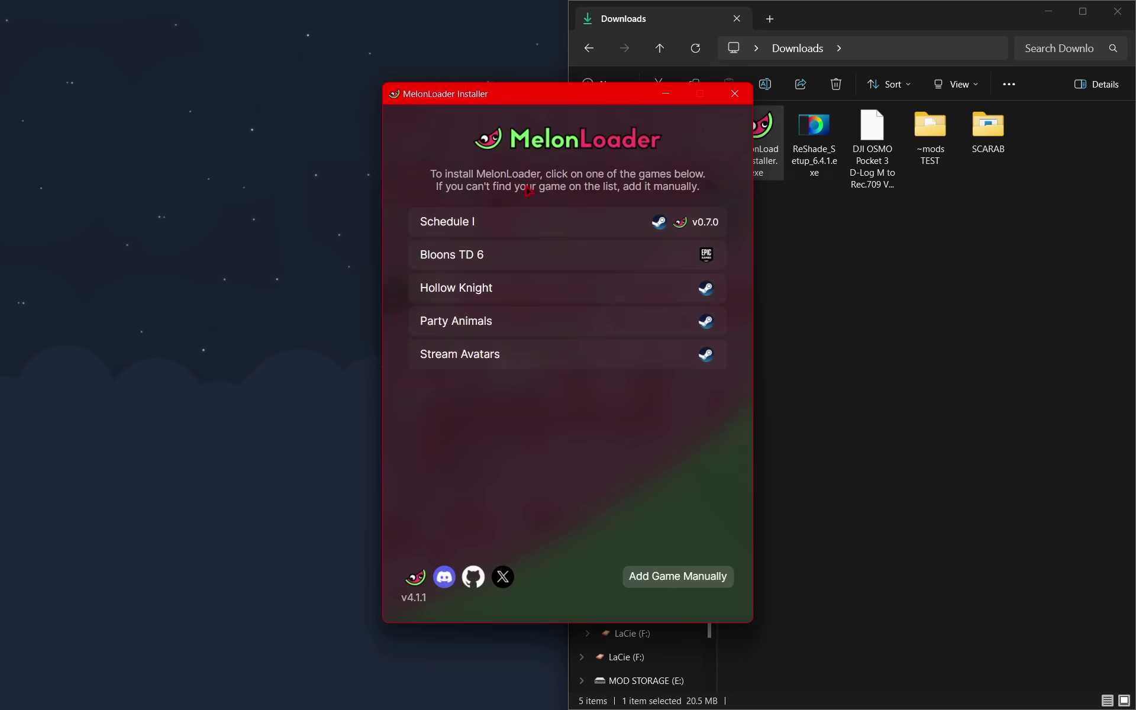
# Step: Open the Schedule I entry in the installer, review the available versions and enable nightly builds for version 0.7.1-ci.2238
pyautogui.click(564, 229)
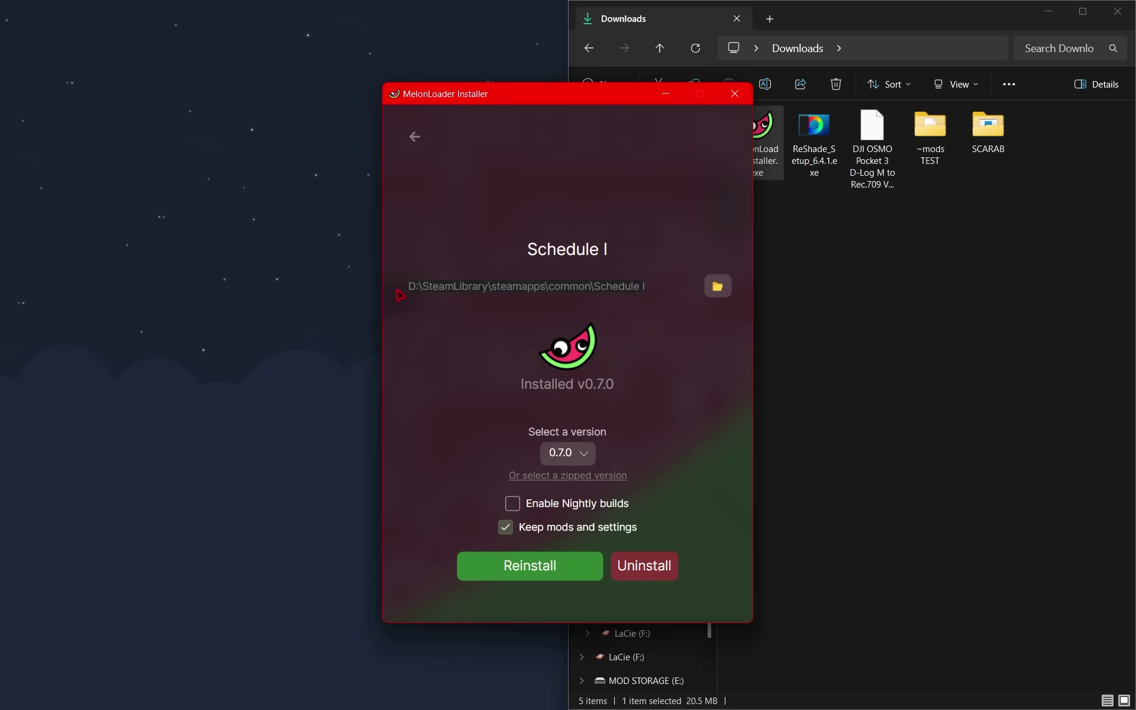
pyautogui.click(584, 452)
pyautogui.scroll(-3, 568, 532)
pyautogui.scroll(3, 568, 533)
pyautogui.click(566, 478)
pyautogui.click(514, 504)
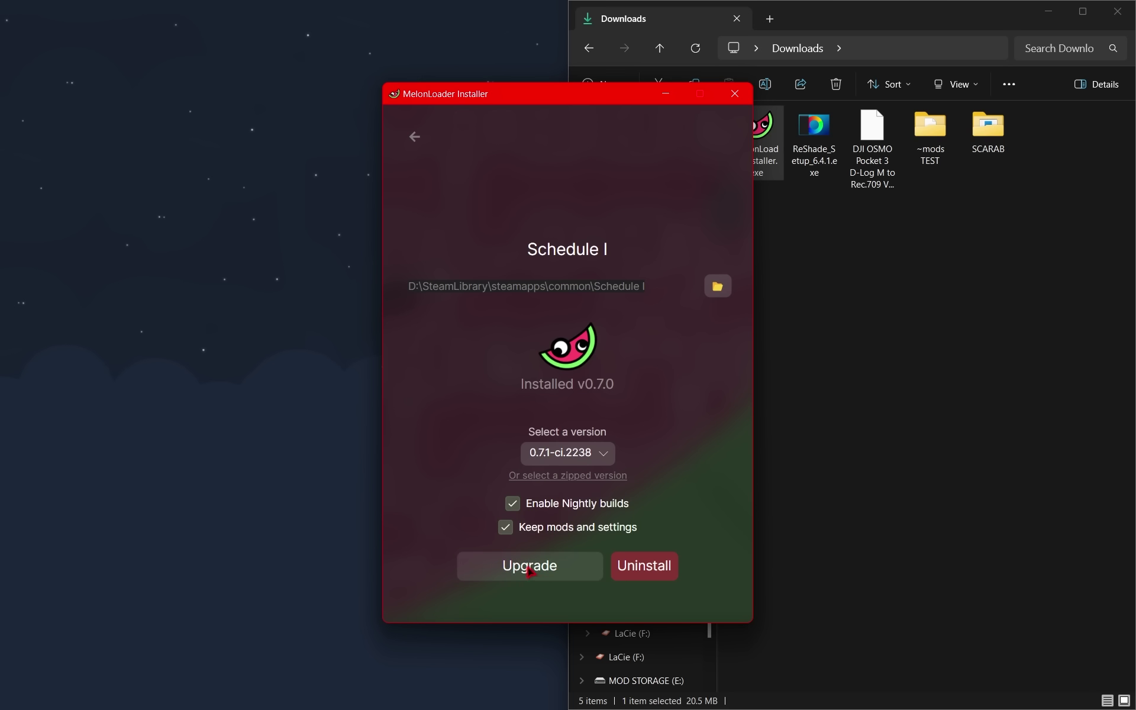
# Step: Upgrade MelonLoader for Schedule I to the selected version and close the installer
pyautogui.click(529, 568)
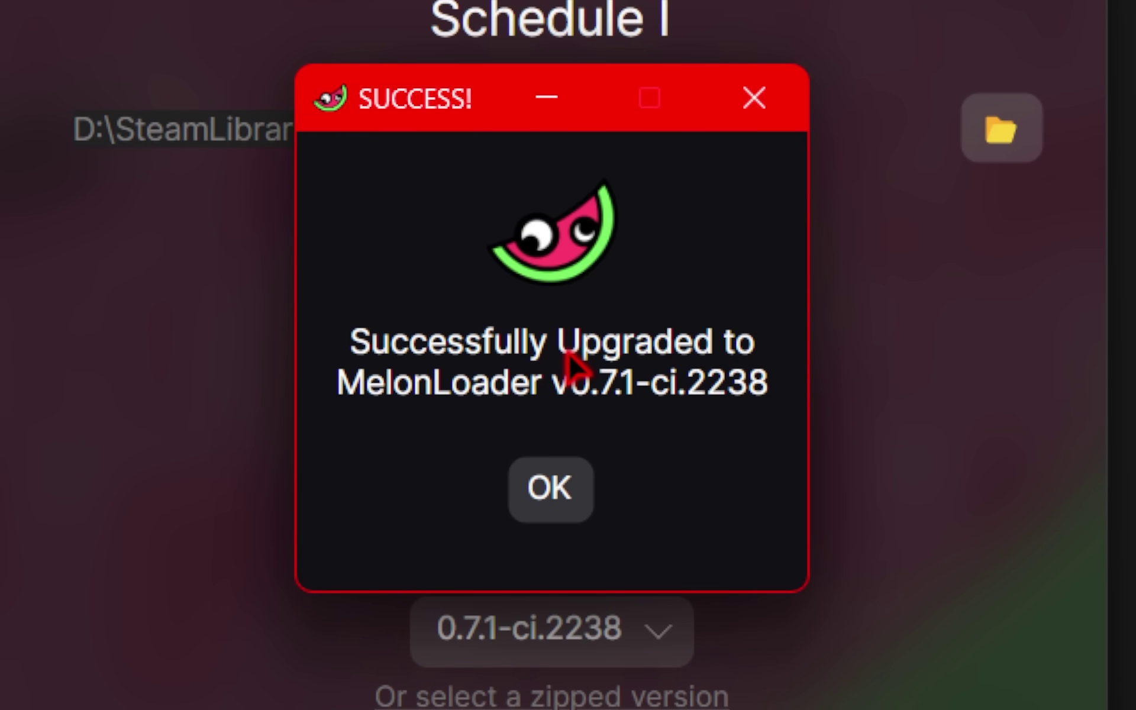
pyautogui.click(571, 487)
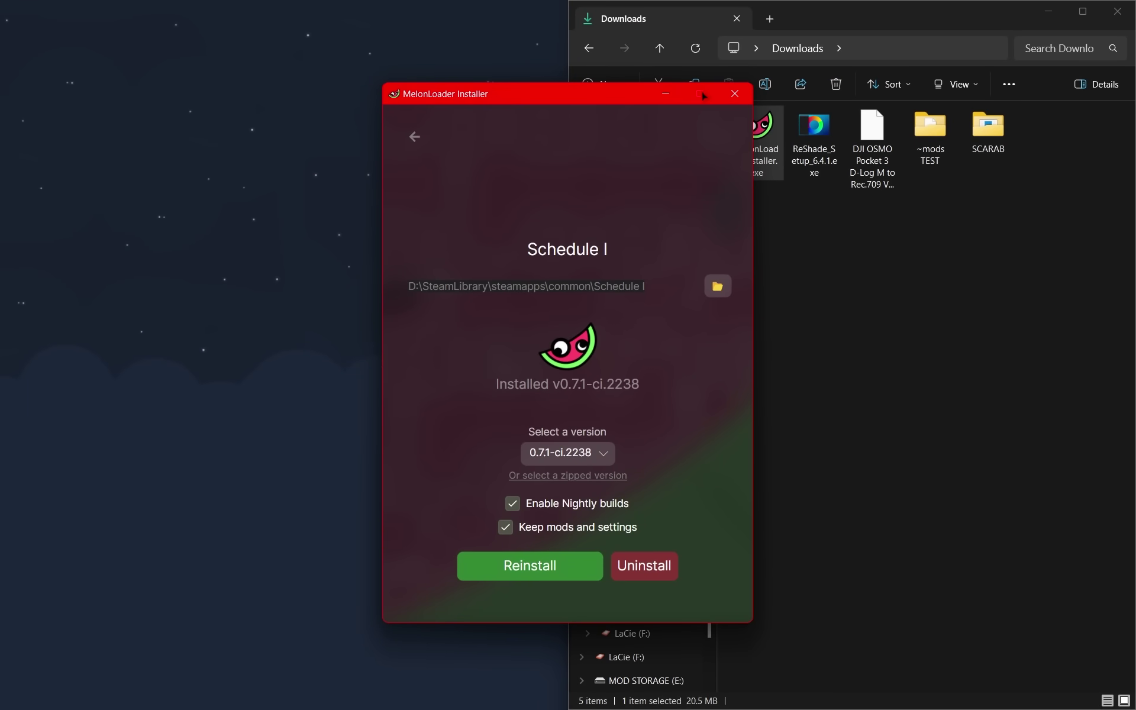
pyautogui.click(734, 94)
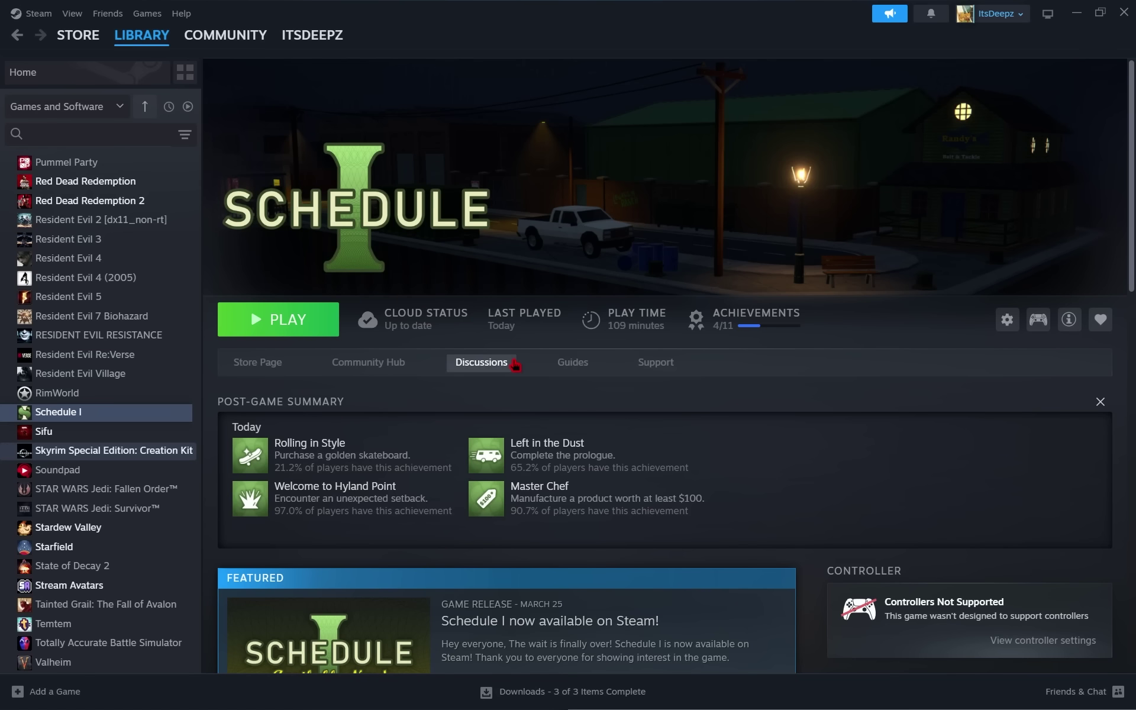
# Step: Switch to Steam and browse Schedule I's local files to locate the MelonLoader folder
pyautogui.rightClick(114, 414)
pyautogui.moveTo(170, 501)
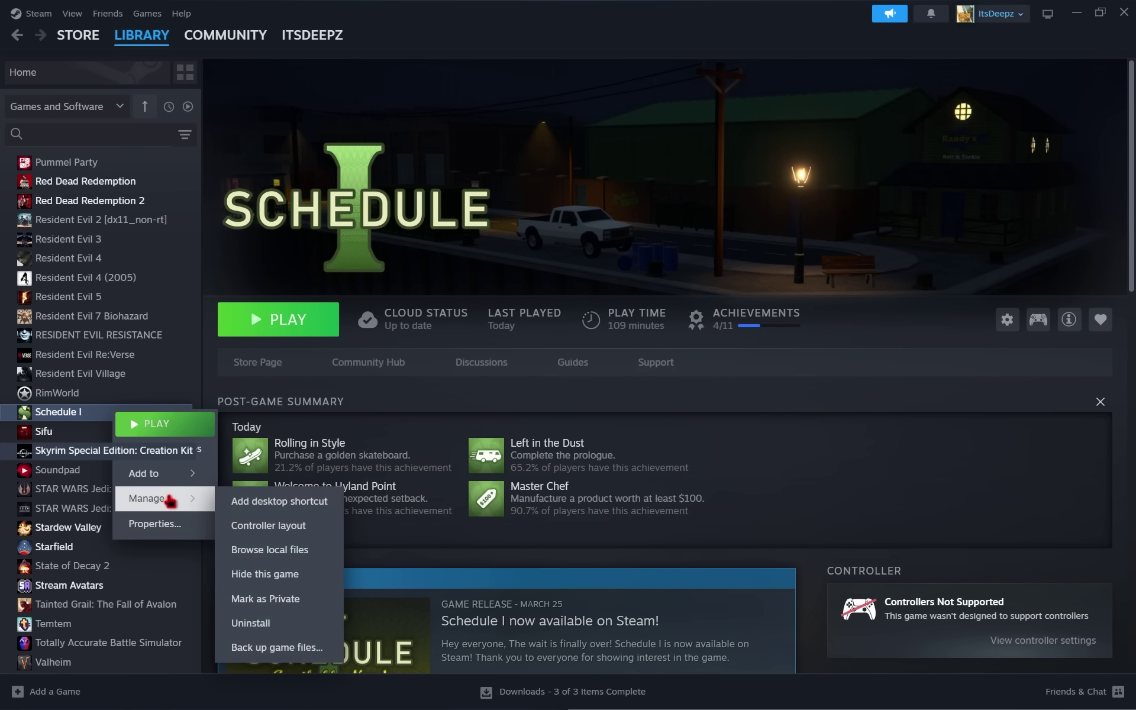
pyautogui.click(260, 549)
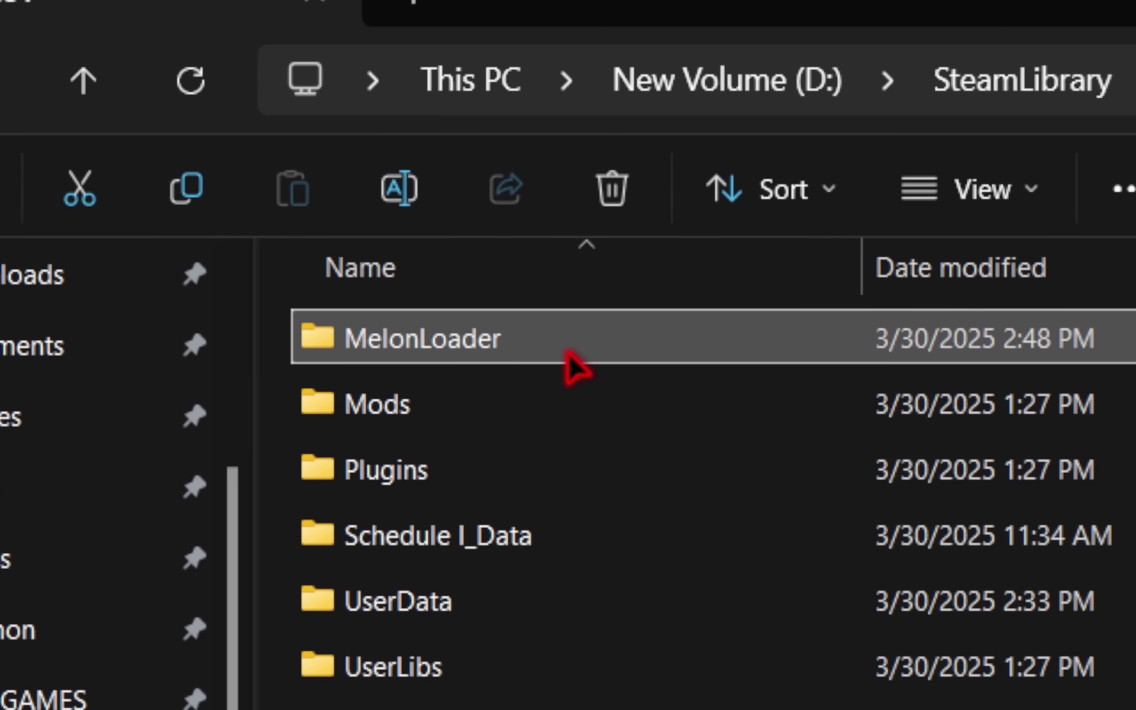
pyautogui.moveTo(254, 133)
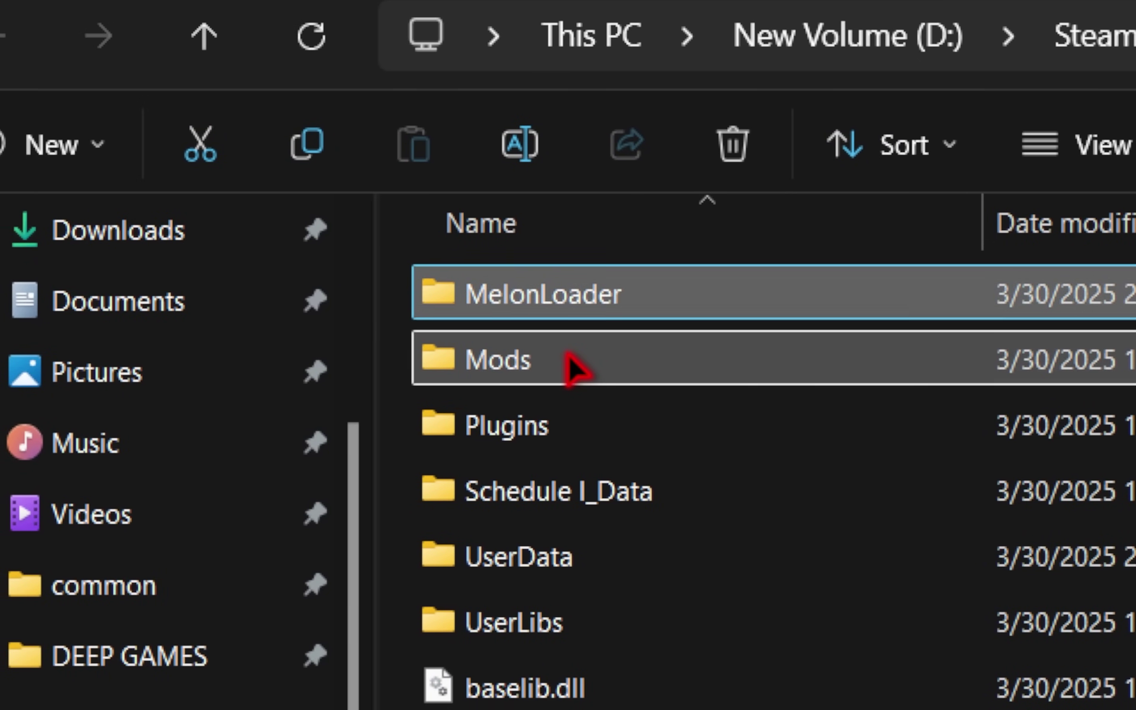
# Step: Open the Mods folder inside the Schedule I game directory
pyautogui.click(452, 408)
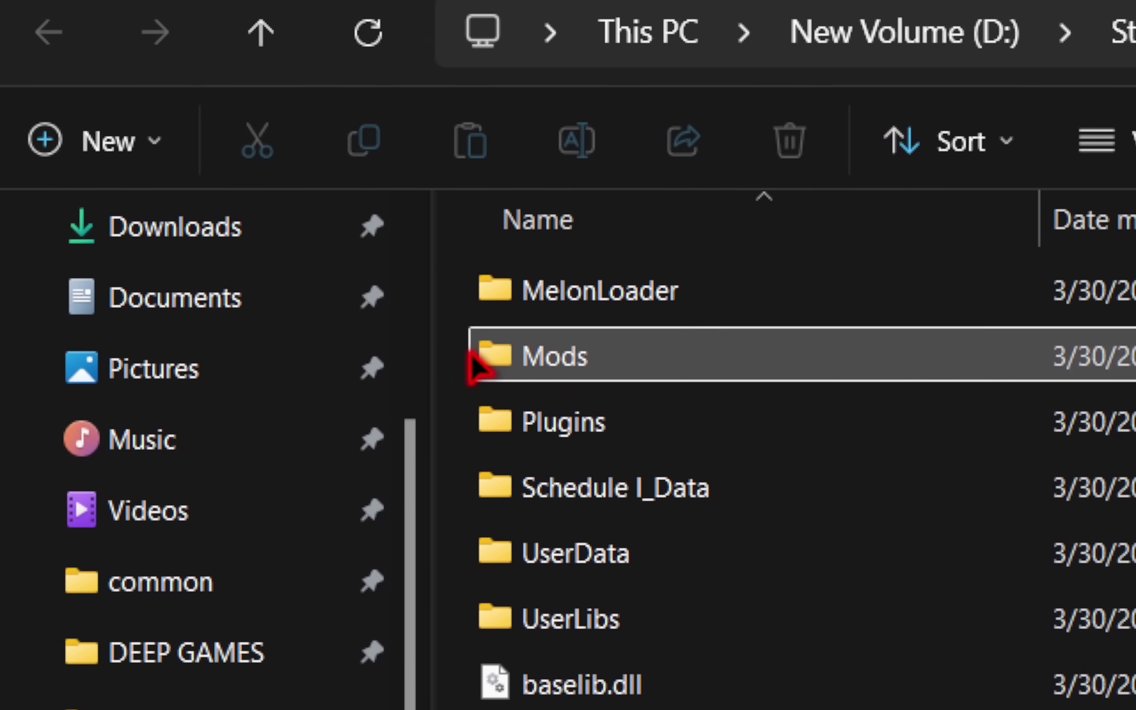
pyautogui.rightClick(398, 367)
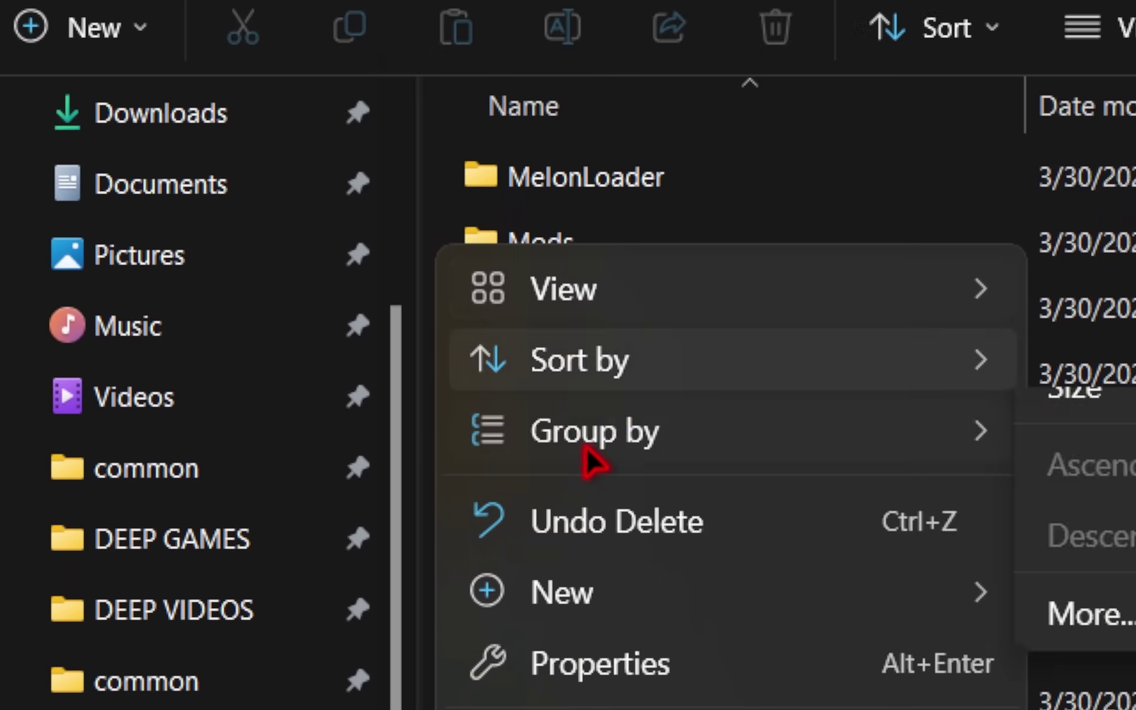
pyautogui.moveTo(657, 706)
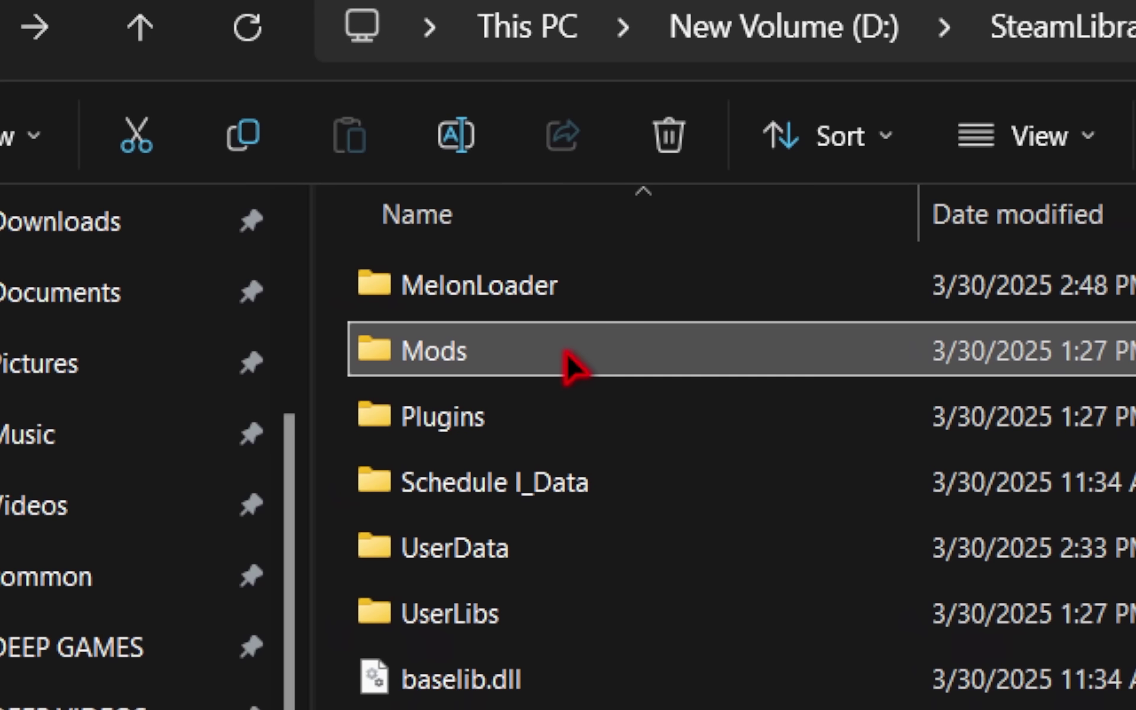
pyautogui.doubleClick(566, 352)
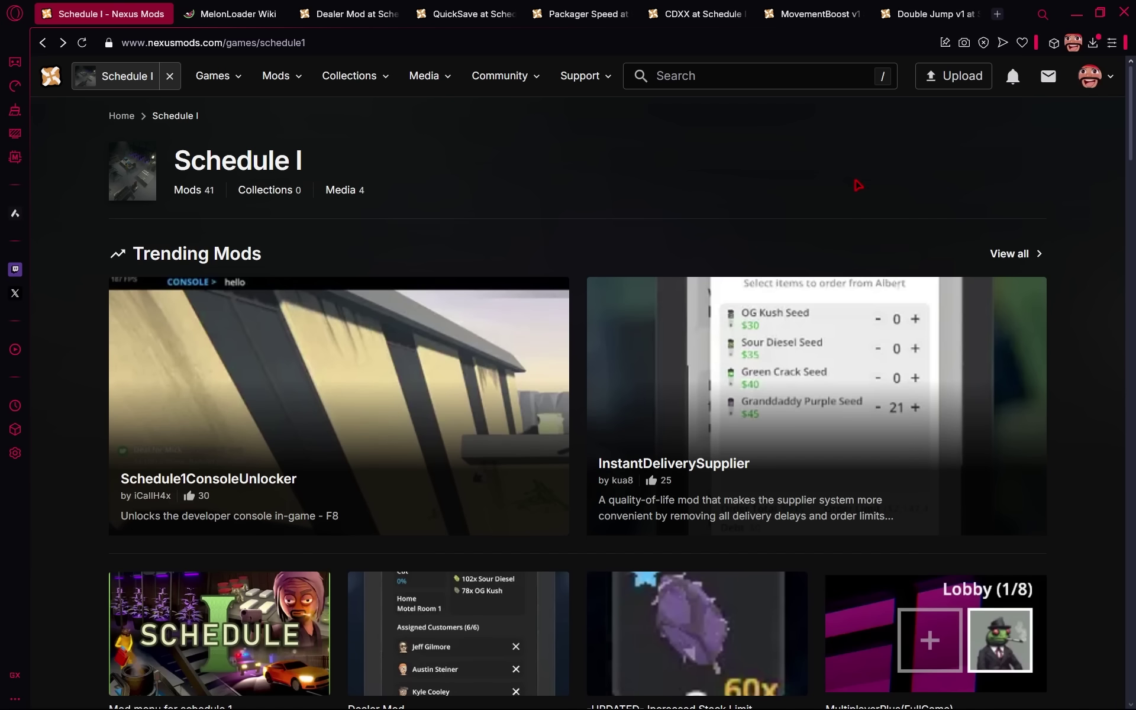
# Step: Switch to the browser and look through the trending and new Schedule I mods on Nexus Mods
pyautogui.scroll(-3, 857, 184)
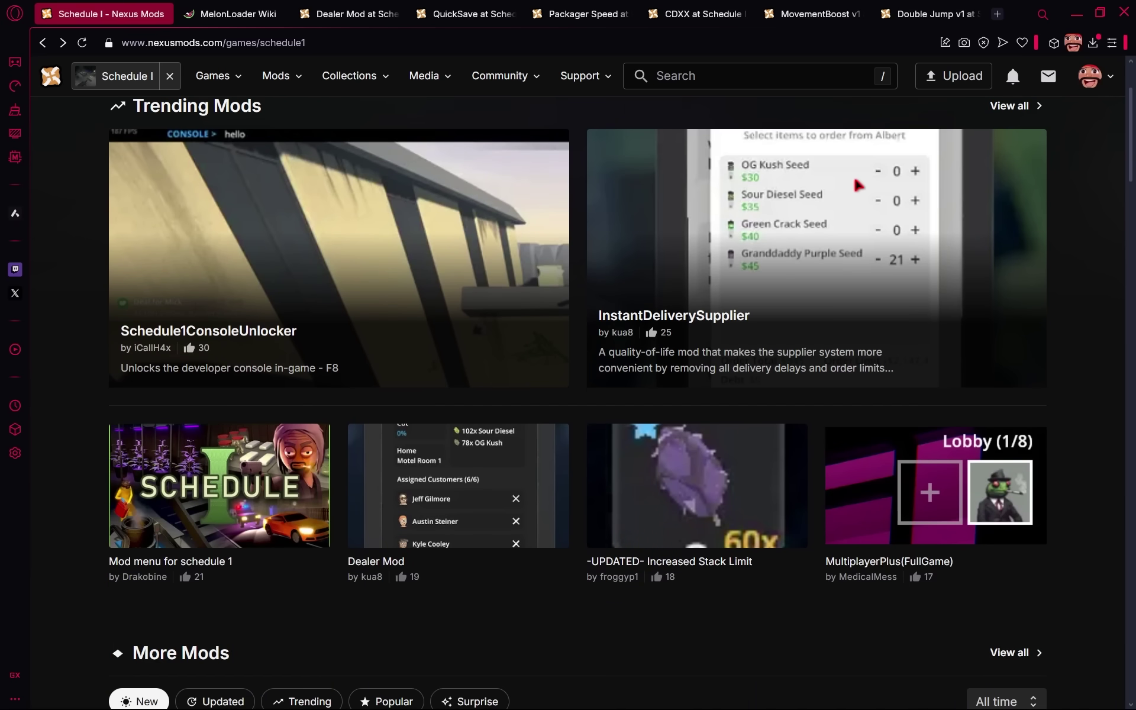
pyautogui.scroll(-8, 858, 184)
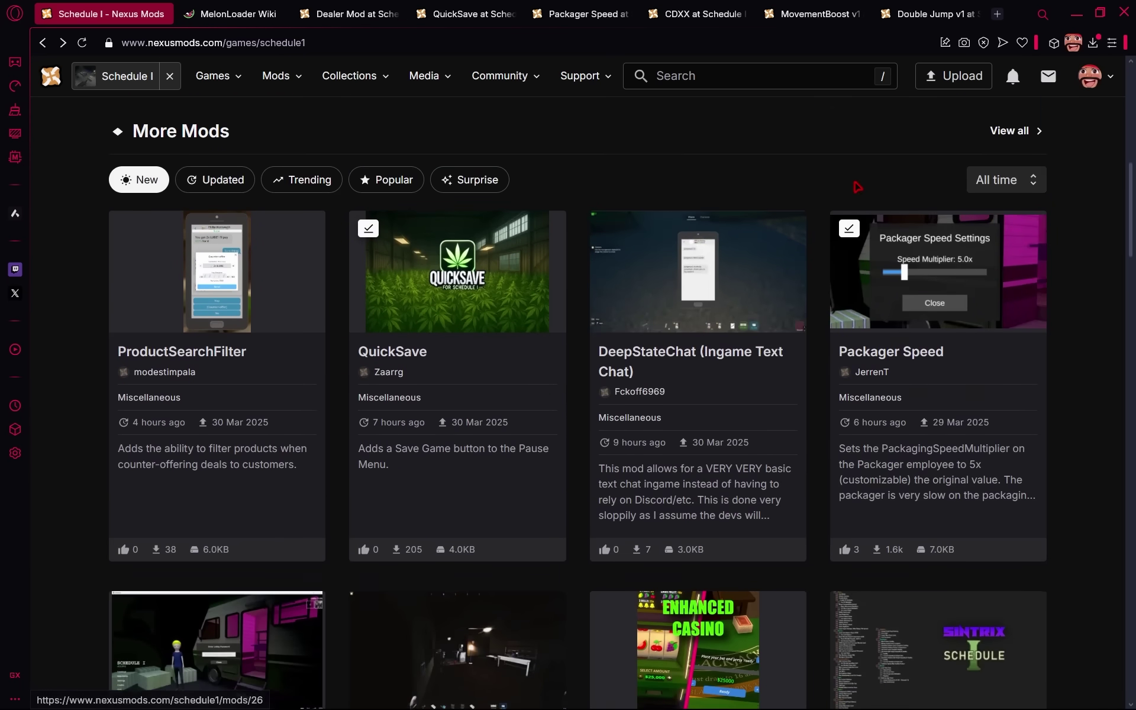
pyautogui.scroll(-8, 858, 187)
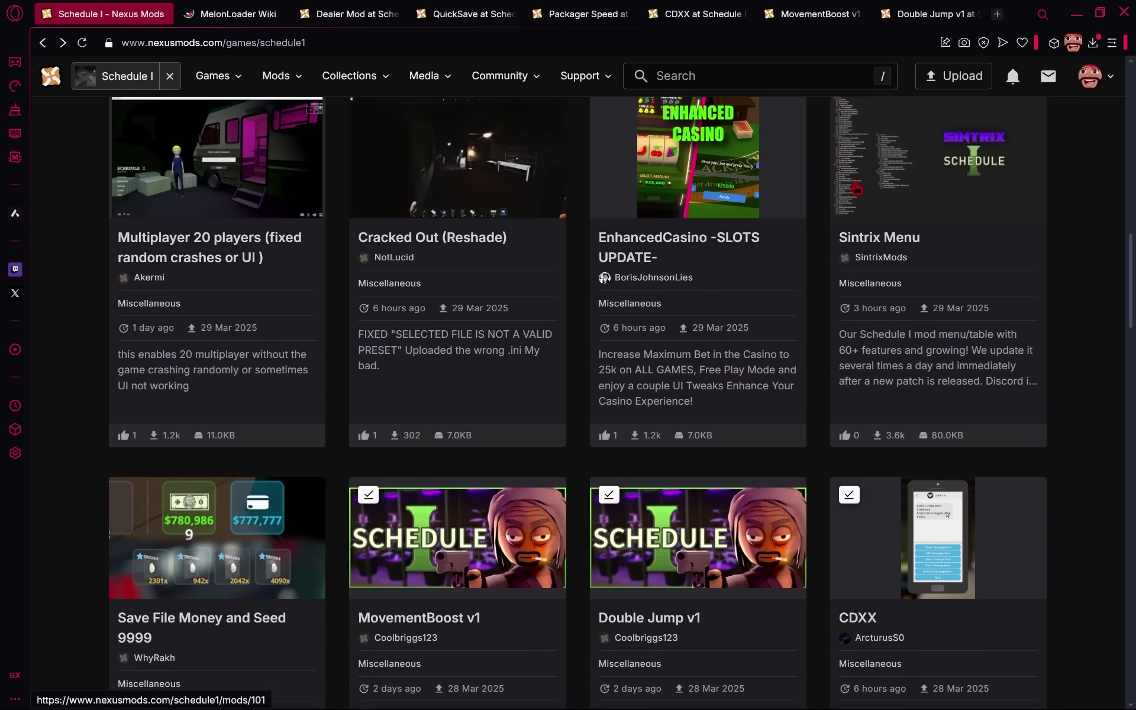
pyautogui.scroll(-6, 856, 187)
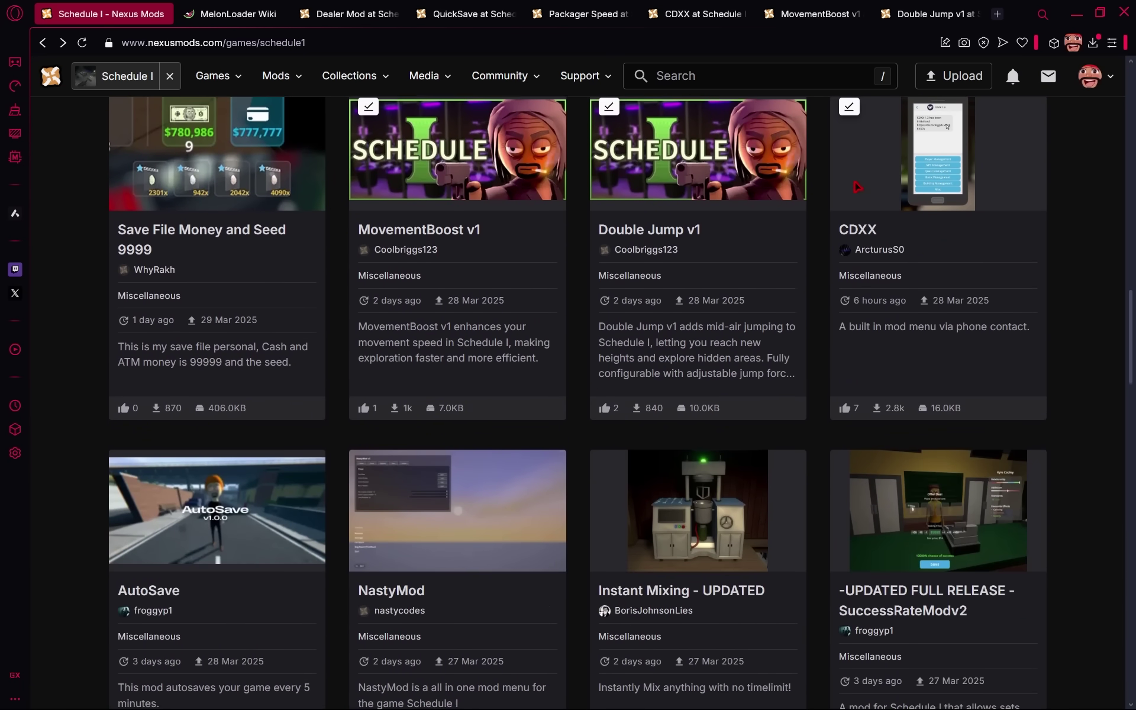
pyautogui.scroll(-3, 857, 187)
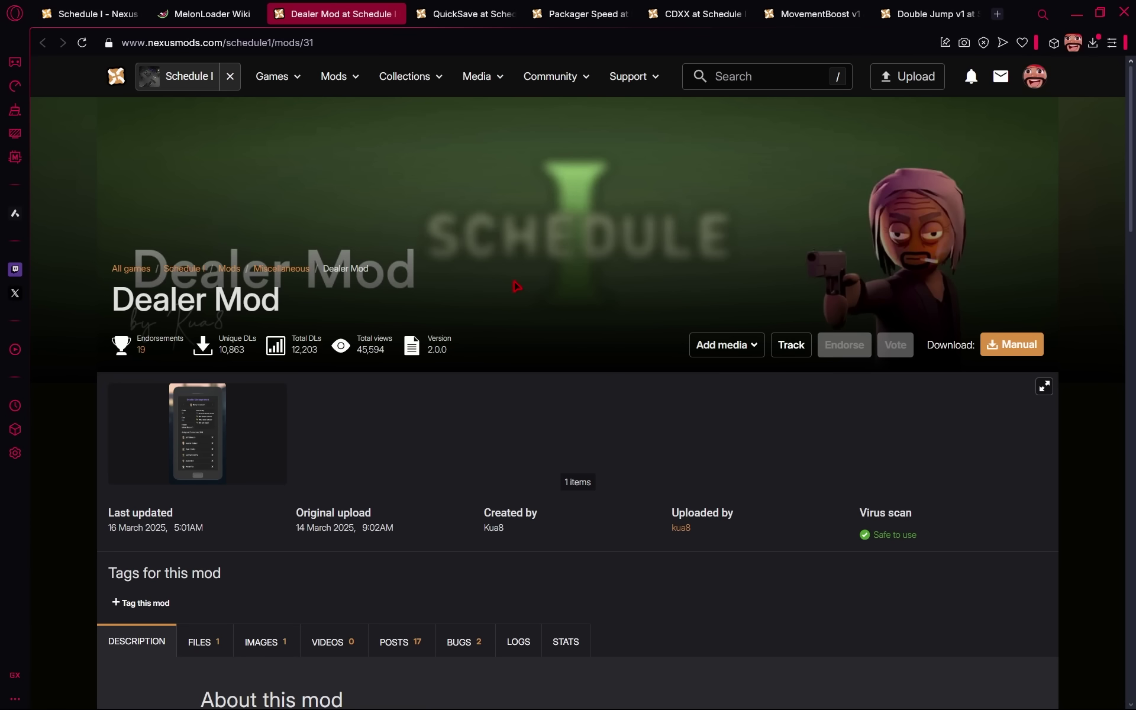
# Step: Read through the Dealer Mod's description and expand its requirements to check what it needs
pyautogui.scroll(-5, 516, 286)
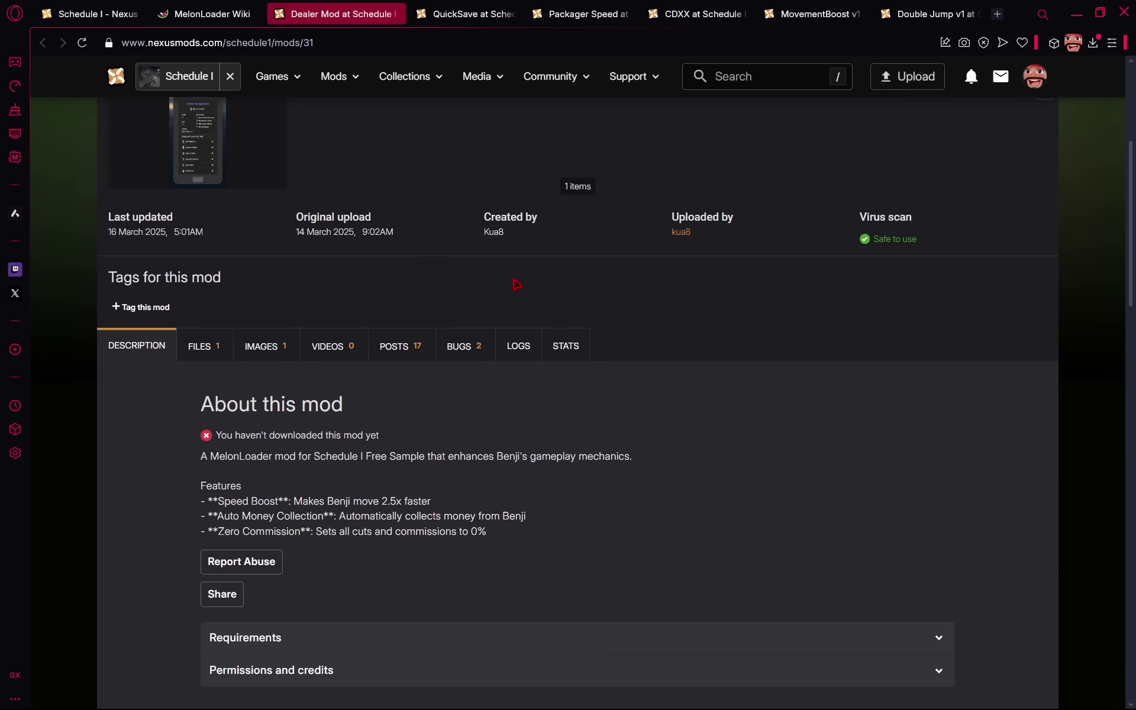
pyautogui.scroll(-3, 517, 285)
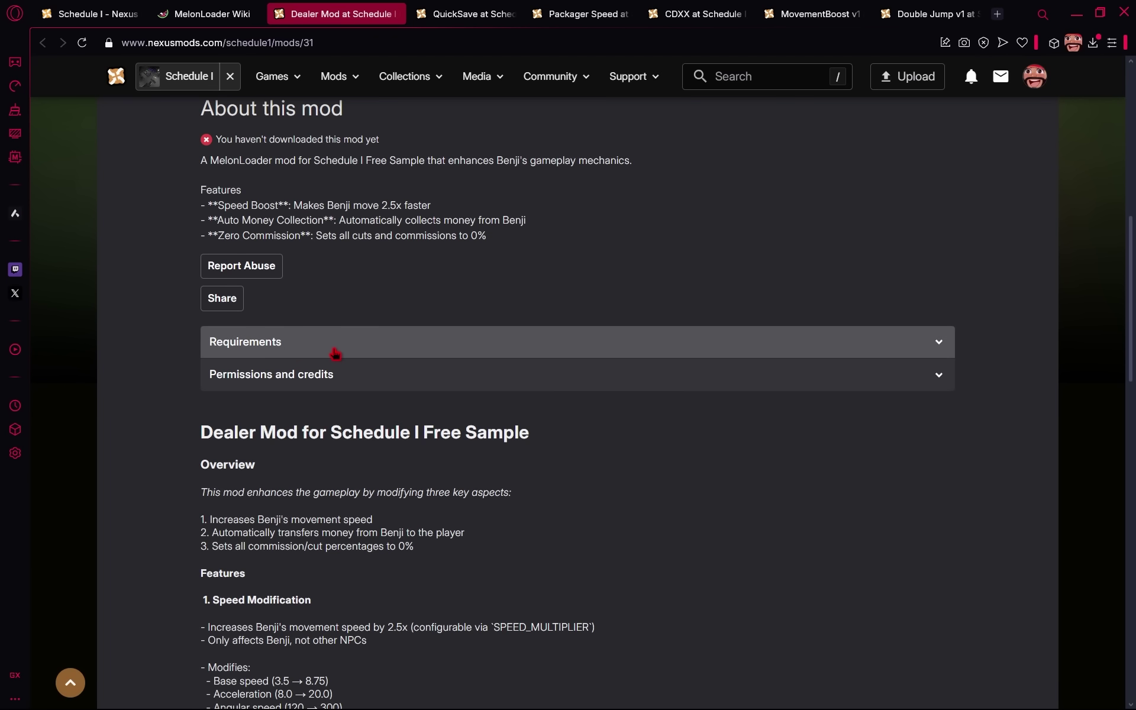
pyautogui.click(930, 339)
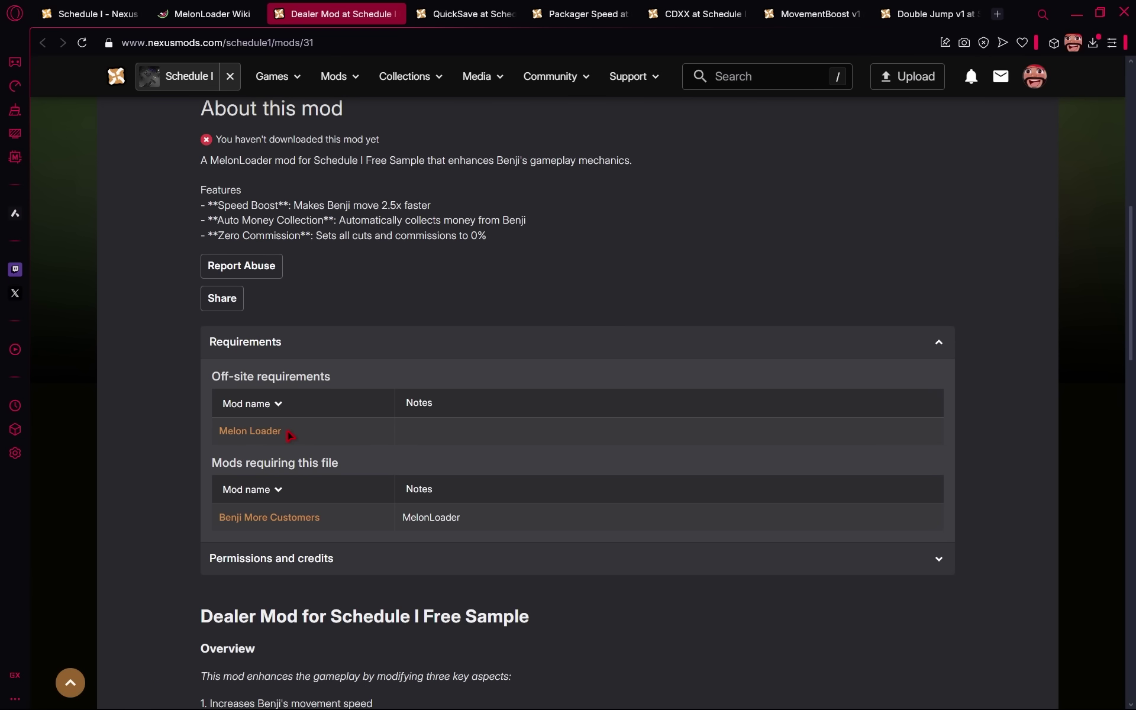
pyautogui.scroll(-8, 291, 435)
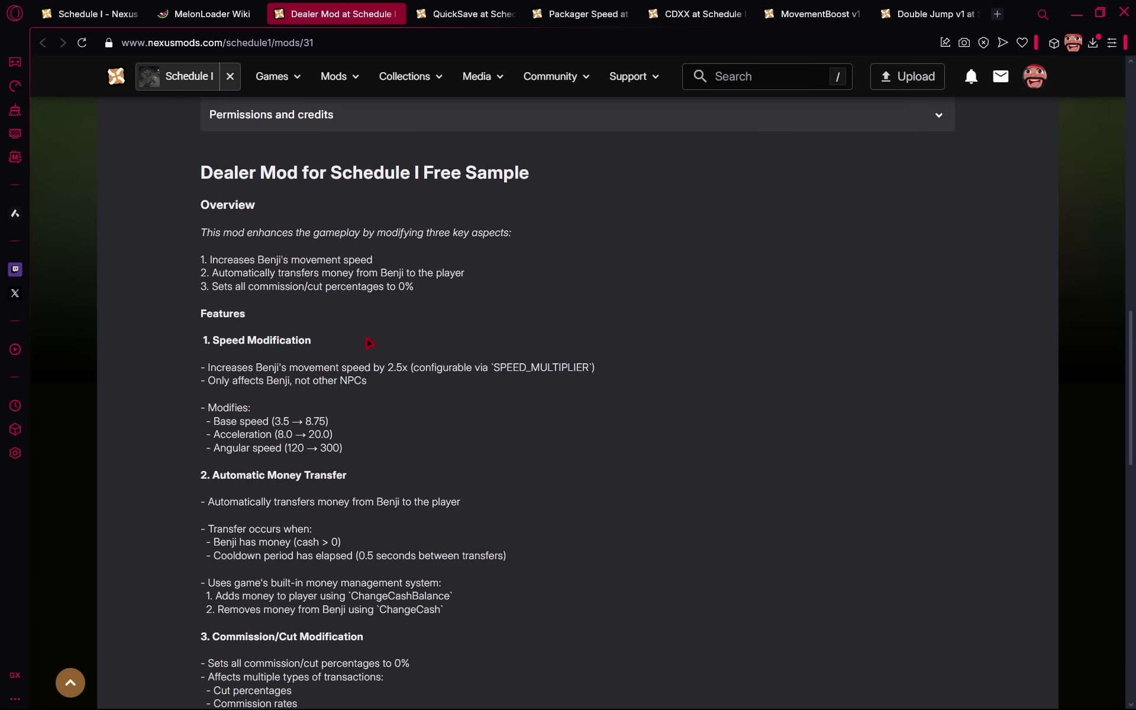
pyautogui.scroll(-10, 360, 647)
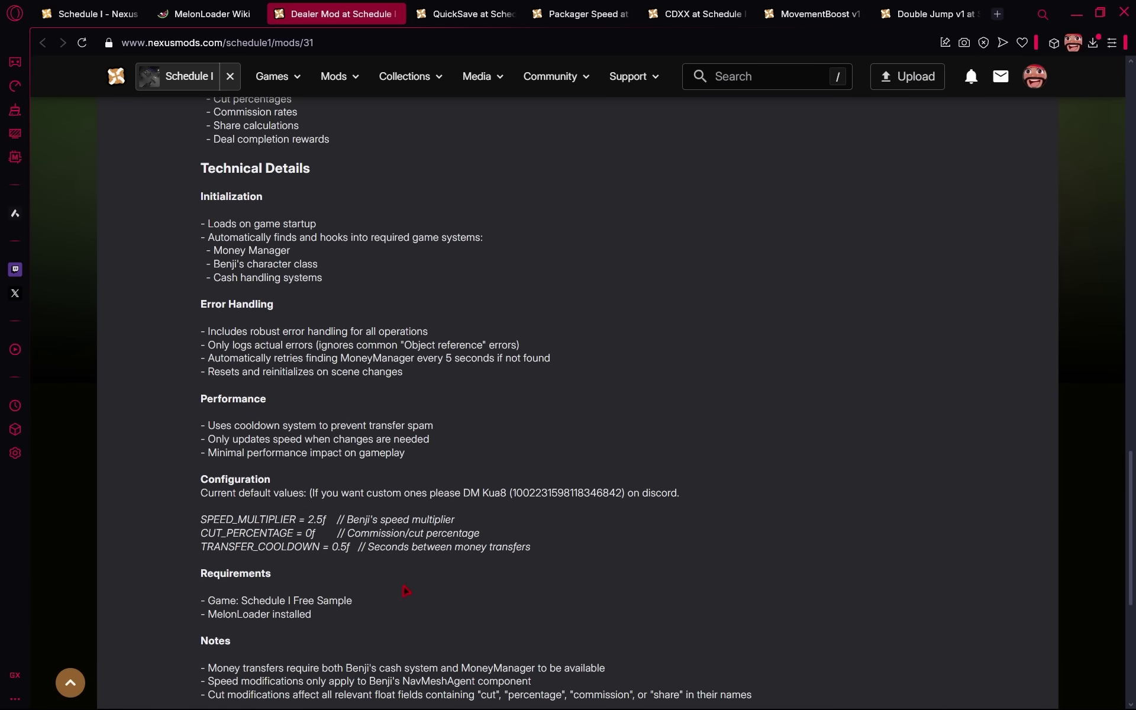
# Step: Download the DealerMod-extract-me file from the Dealer Mod's files and show it in the Downloads folder
pyautogui.scroll(19, 339, 585)
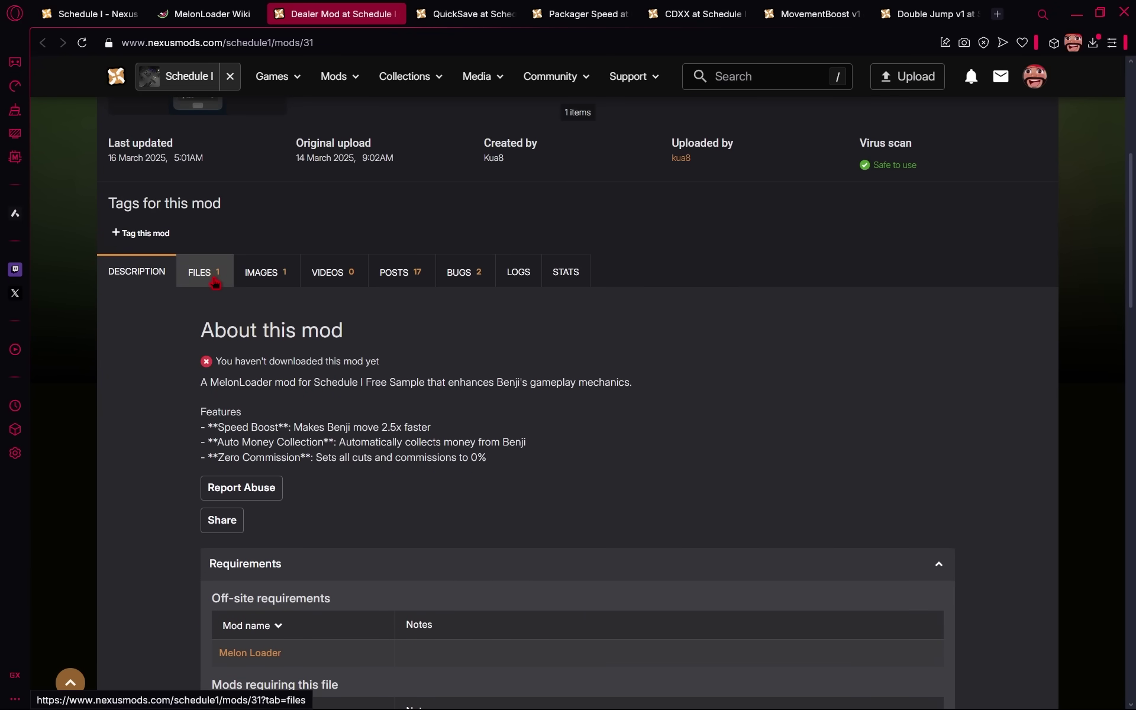
pyautogui.click(214, 281)
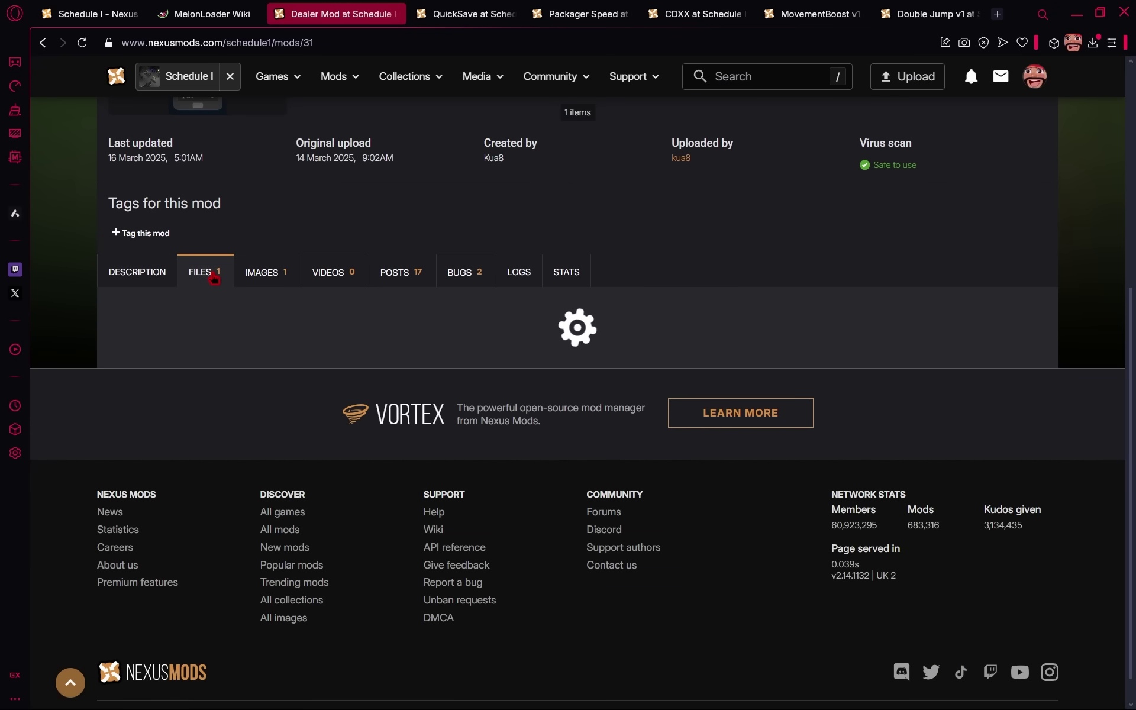
pyautogui.click(289, 452)
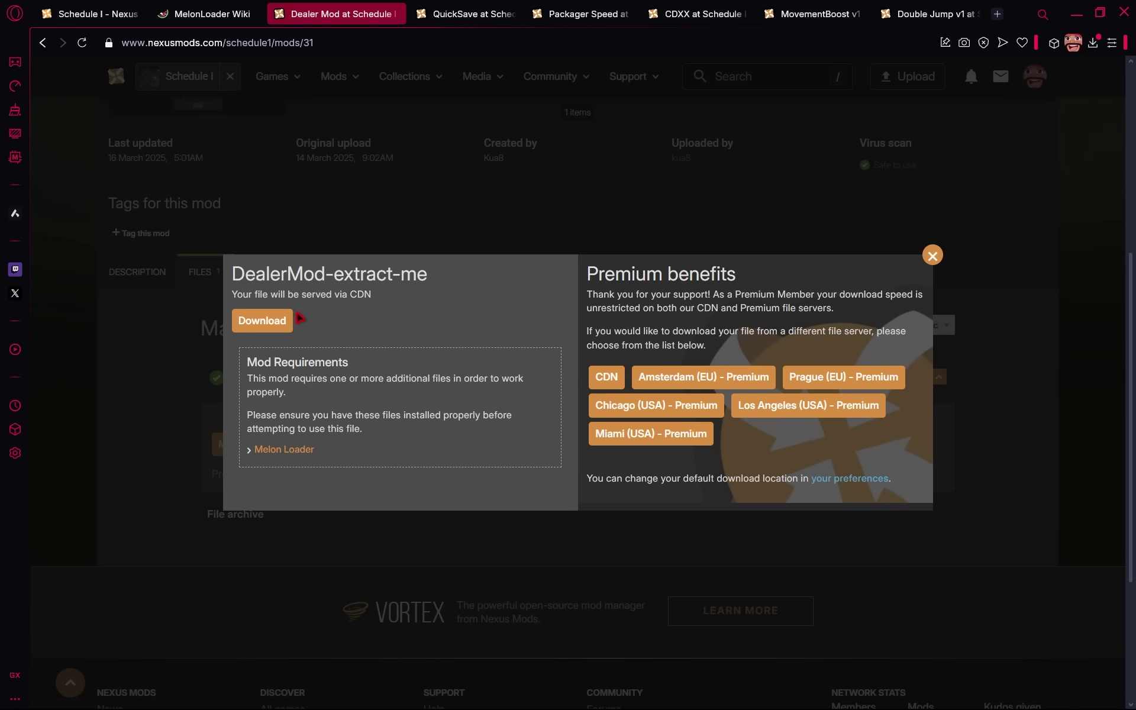
pyautogui.click(288, 322)
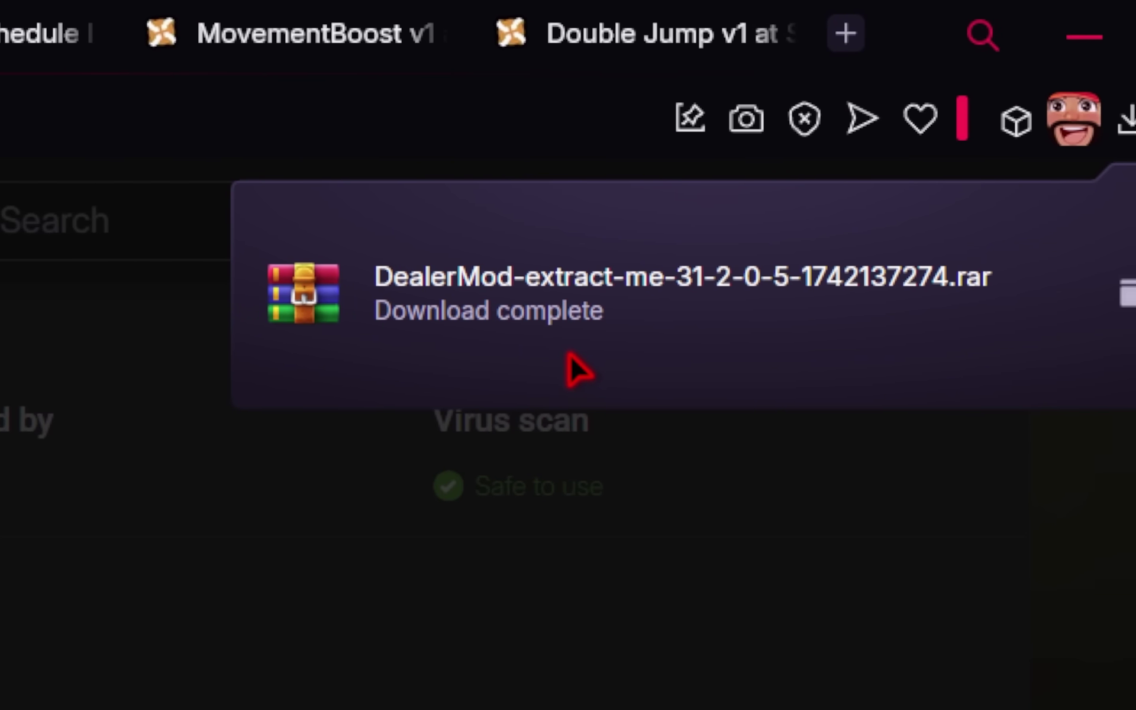
pyautogui.click(651, 373)
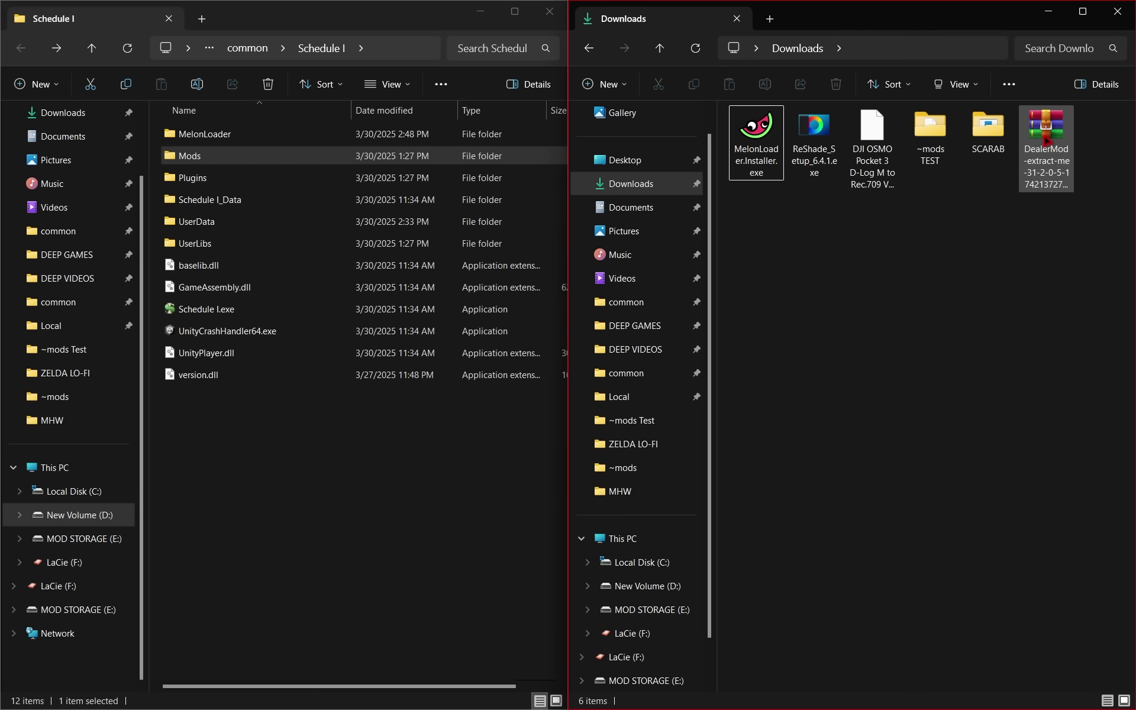
# Step: Open the DealerMod archive and extract DealerMod.dll into Schedule I's Mods folder
pyautogui.doubleClick(1046, 141)
pyautogui.click(465, 306)
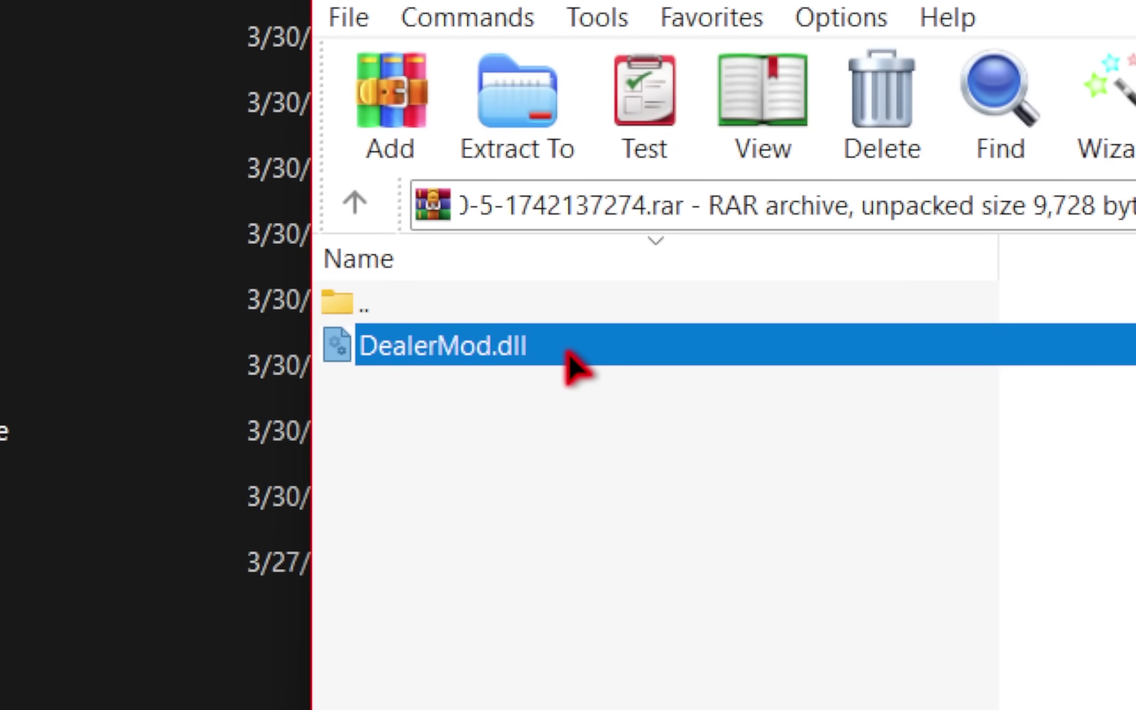
pyautogui.moveTo(567, 355)
pyautogui.mouseDown()
pyautogui.moveTo(420, 229)
pyautogui.moveTo(569, 355)
pyautogui.mouseUp()
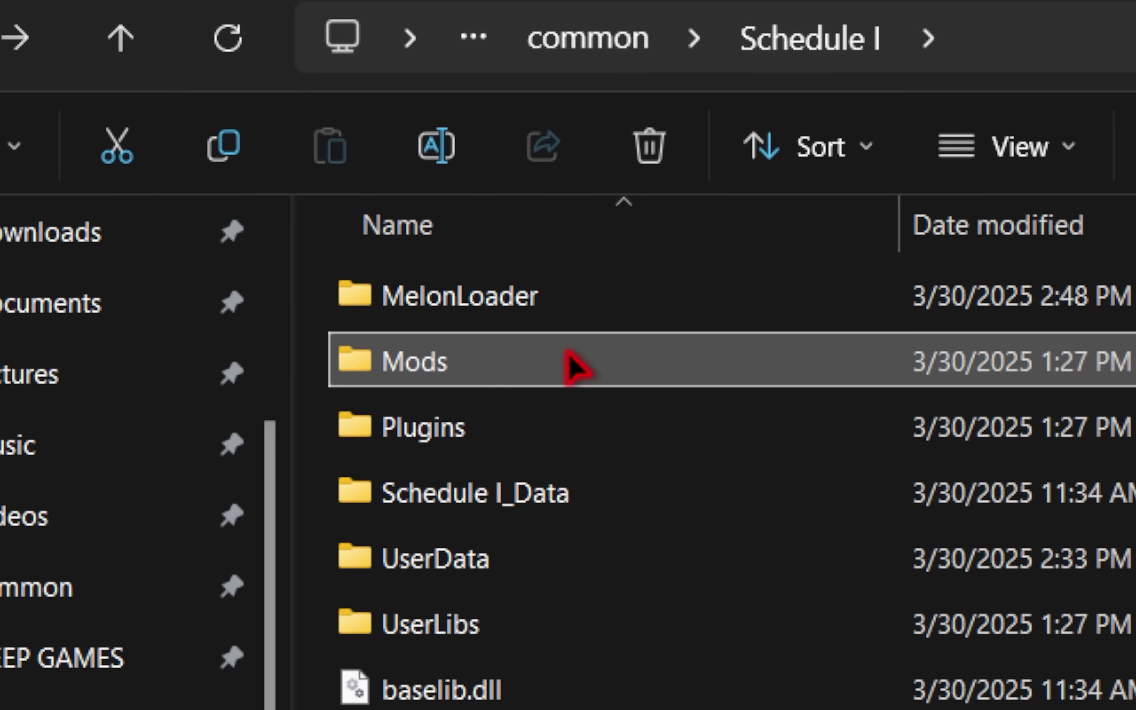
pyautogui.doubleClick(569, 358)
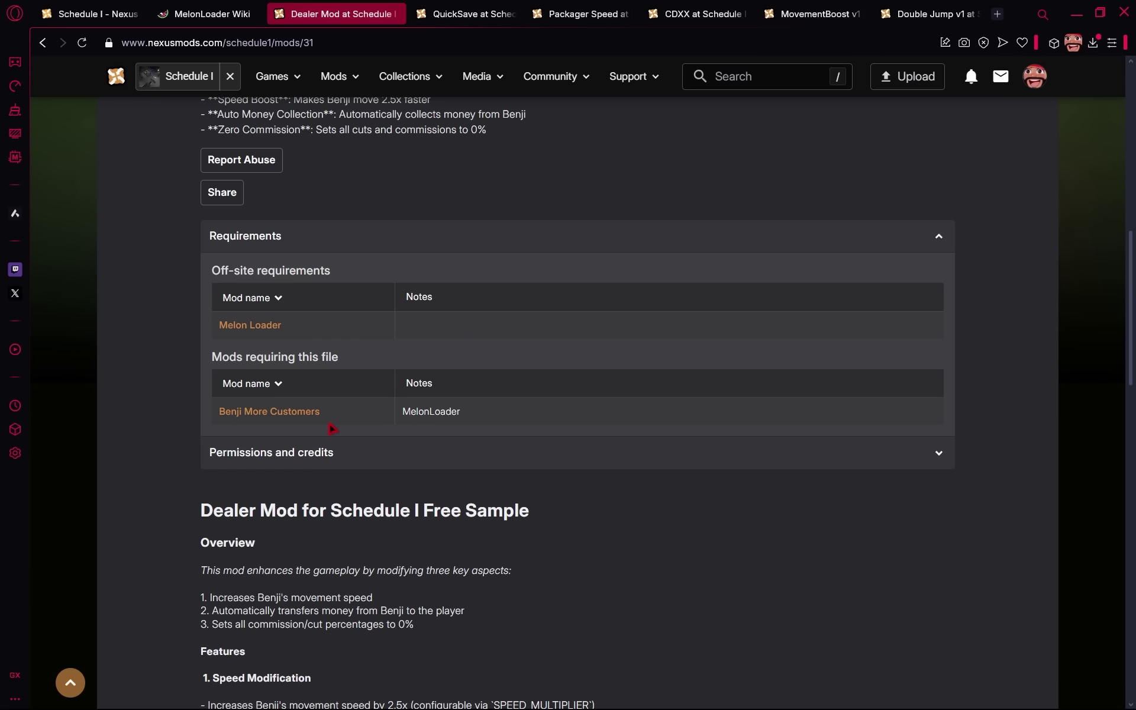
# Step: Open the Benji More Customers page from the Dealer Mod's requirements and download Benji Customer Mod 2.0
pyautogui.click(269, 412)
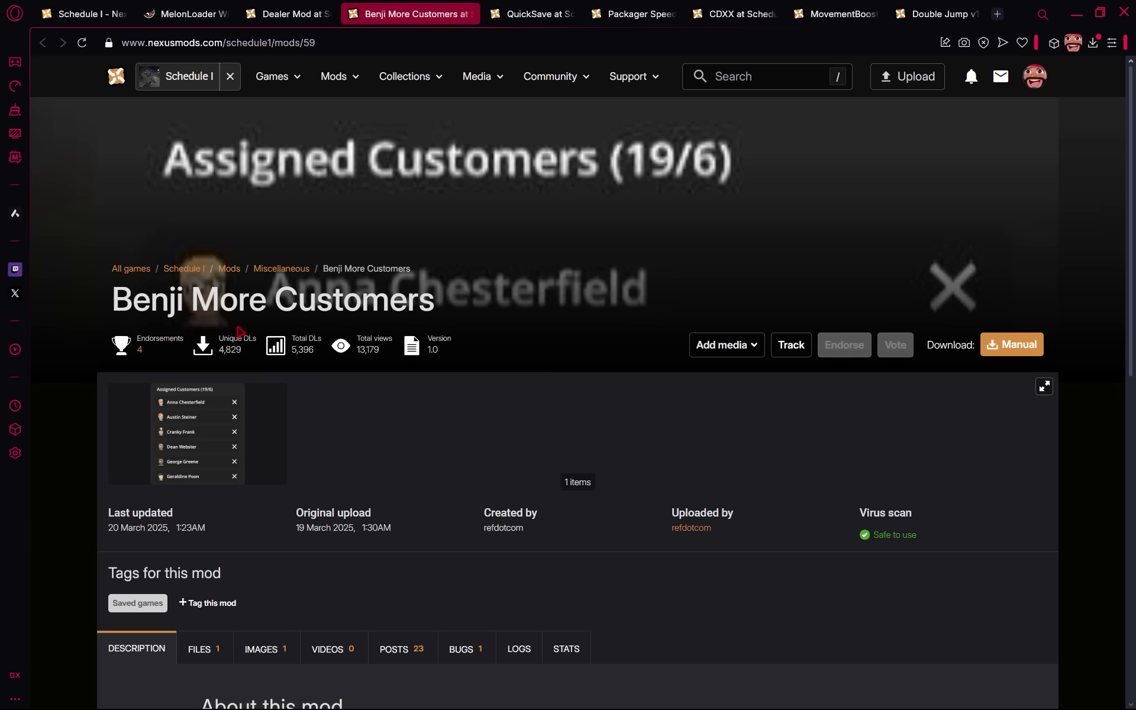
pyautogui.scroll(-1, 388, 414)
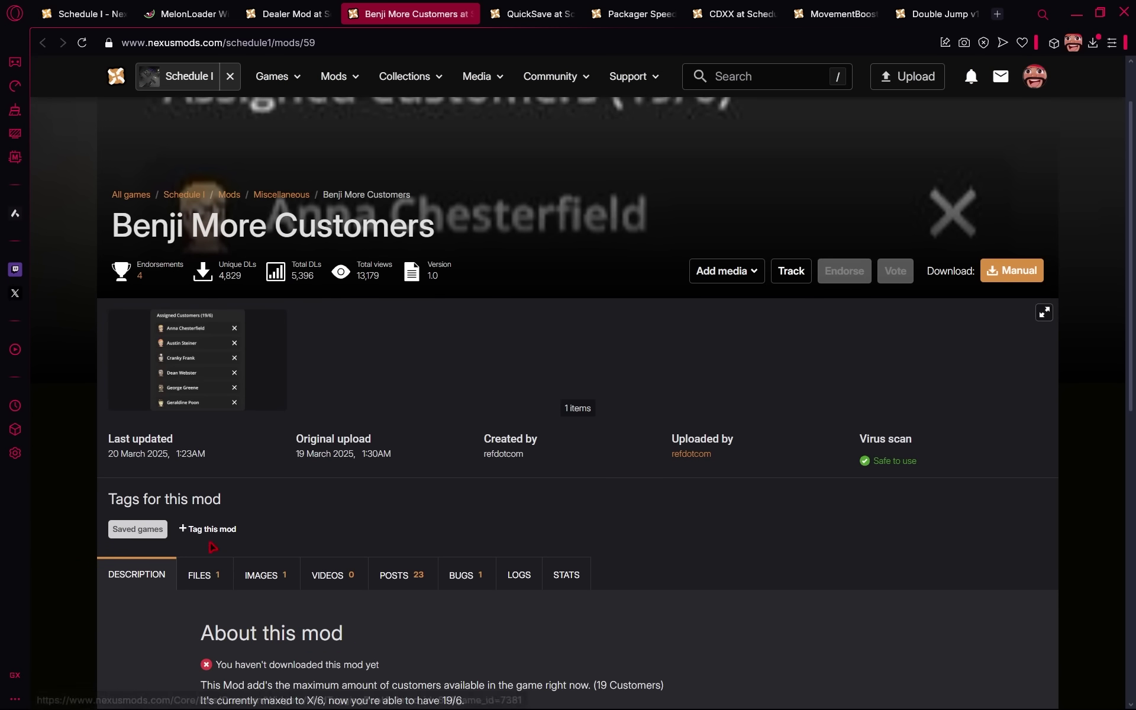
pyautogui.click(217, 573)
pyautogui.scroll(-4, 251, 550)
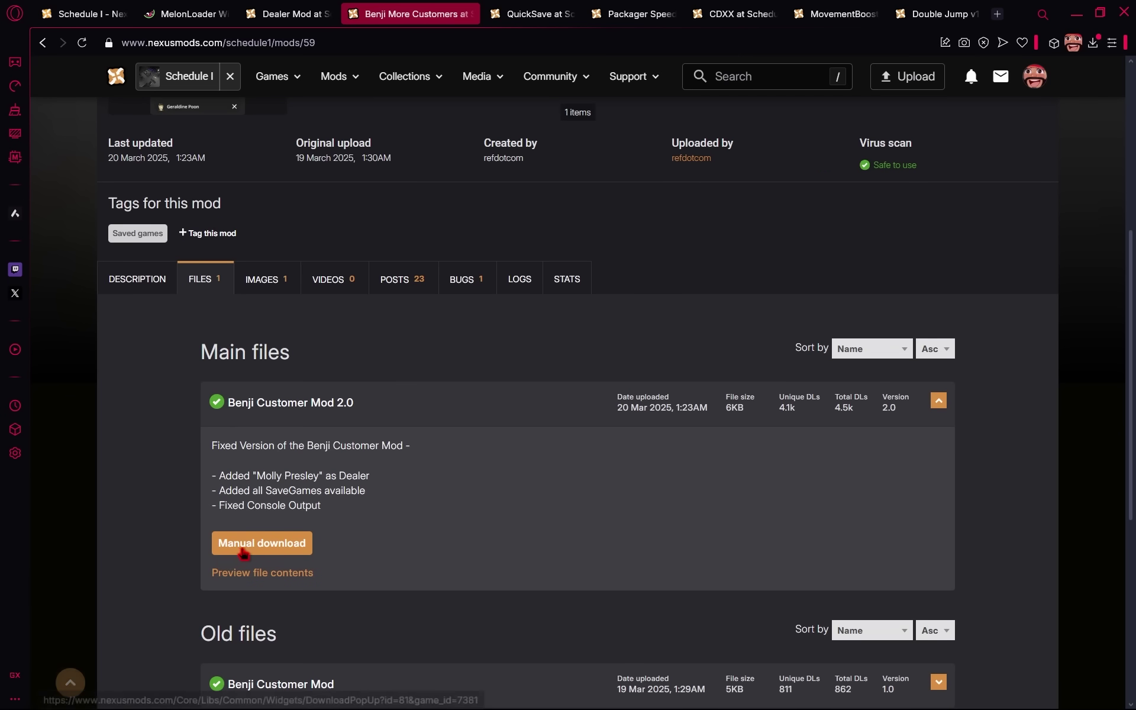
pyautogui.click(251, 551)
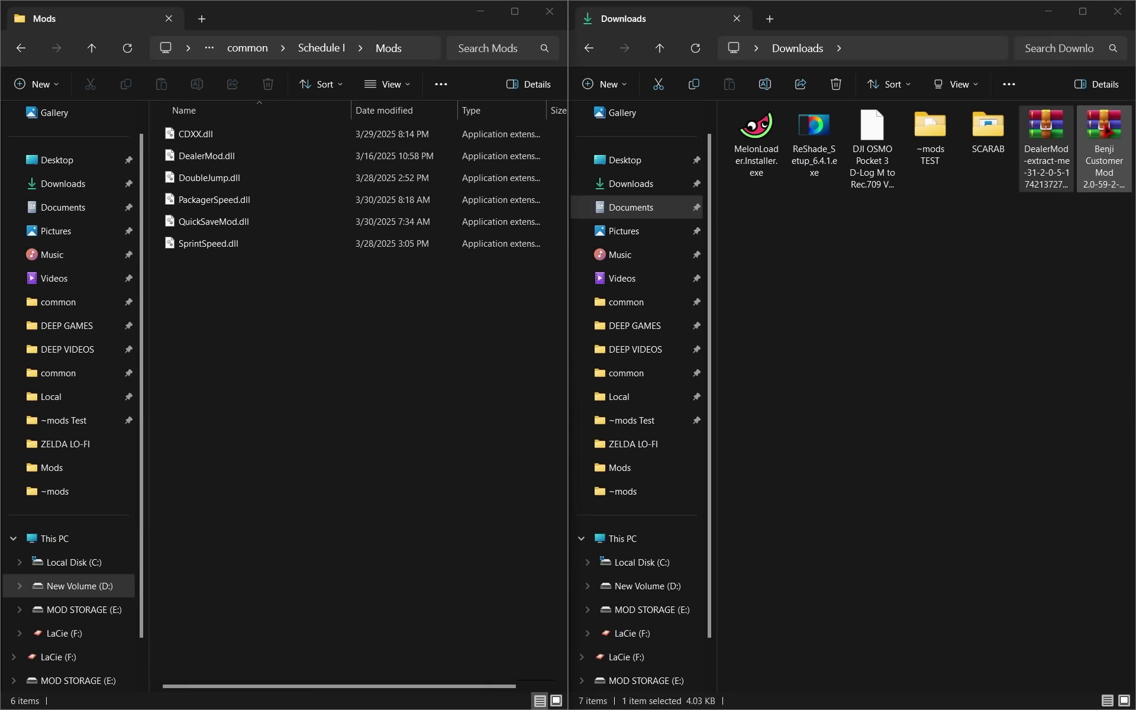
# Step: Open the Benji Customer Mod archive and extract ScheduleDealerMod.dll into Schedule I's Mods folder
pyautogui.doubleClick(1104, 147)
pyautogui.moveTo(450, 302); pyautogui.dragTo(530, 302)
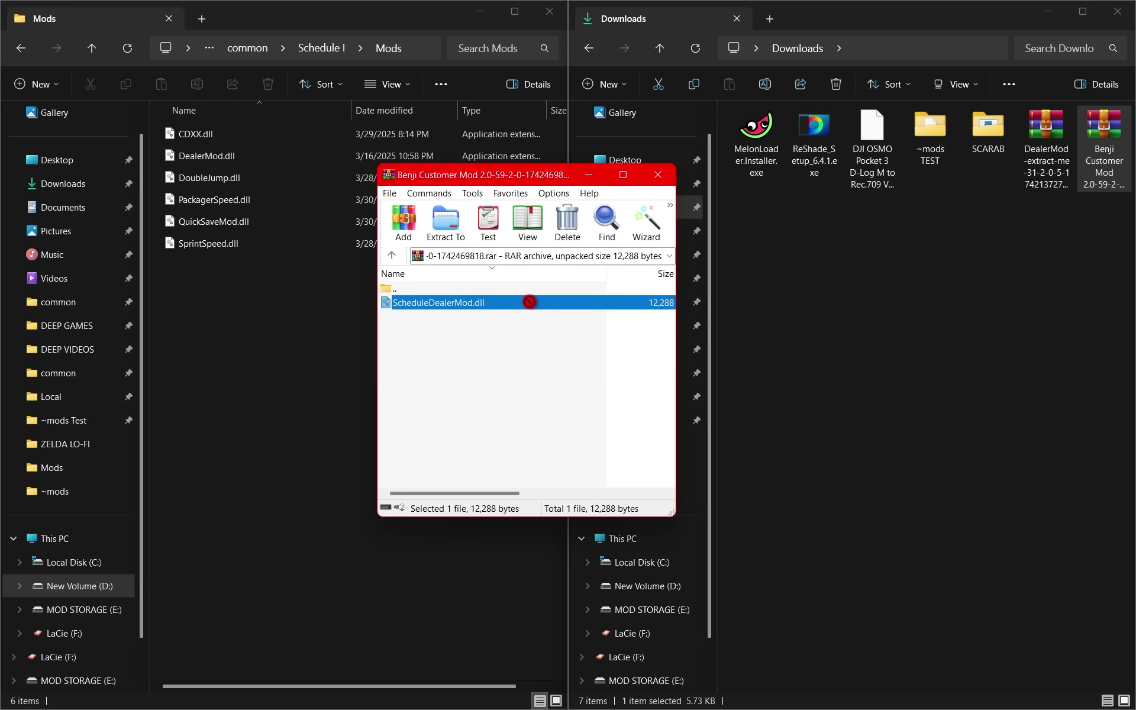
pyautogui.moveTo(259, 319); pyautogui.dragTo(234, 324)
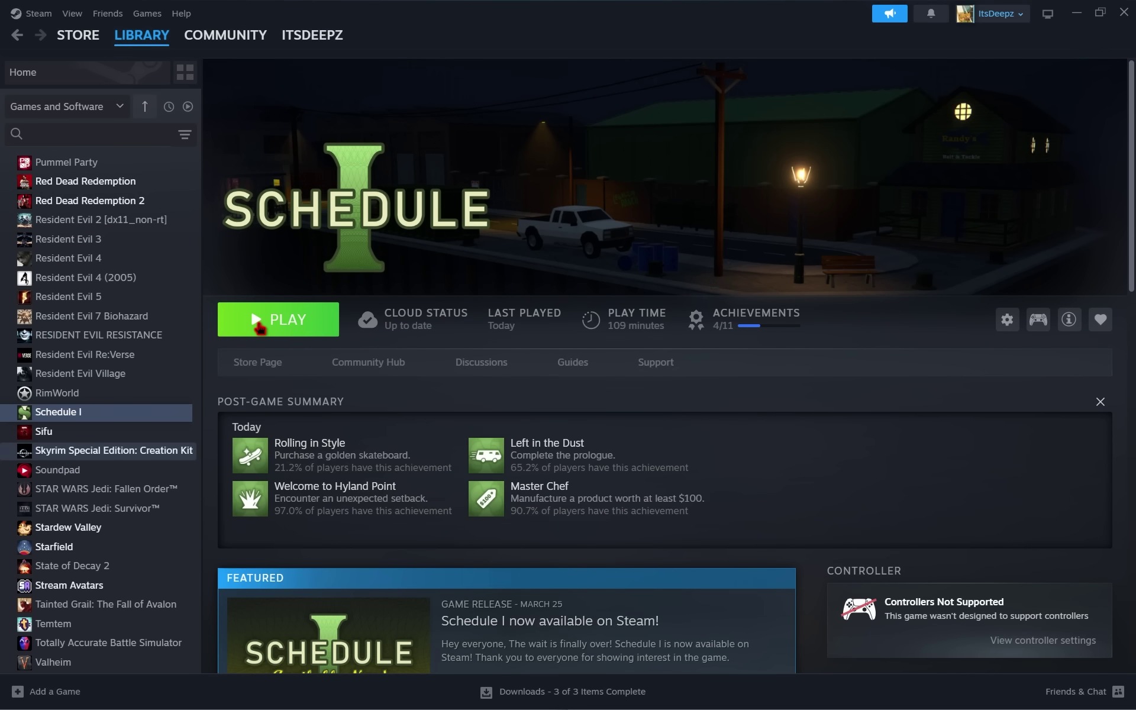
# Step: Switch to Steam, launch Schedule I and choose Packager Speed in the game's main menu
pyautogui.click(259, 325)
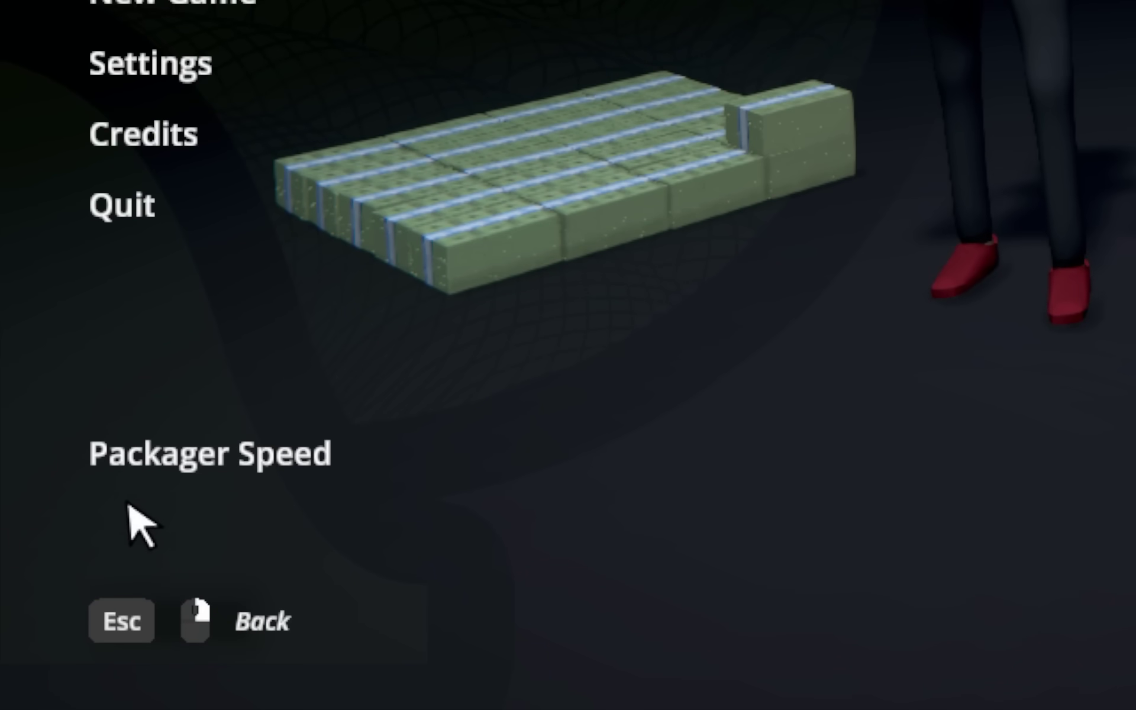
pyautogui.click(251, 453)
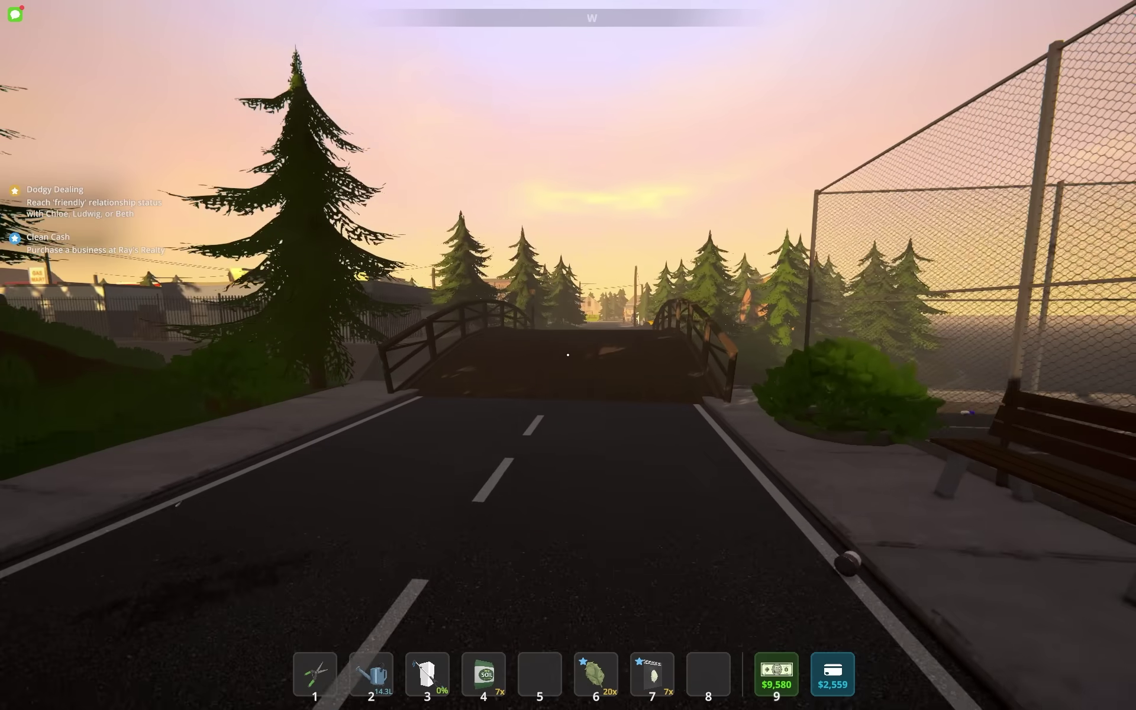
# Step: Move the character forward through the town streets to try out the installed movement mod
pyautogui.press('w')
pyautogui.press('w')
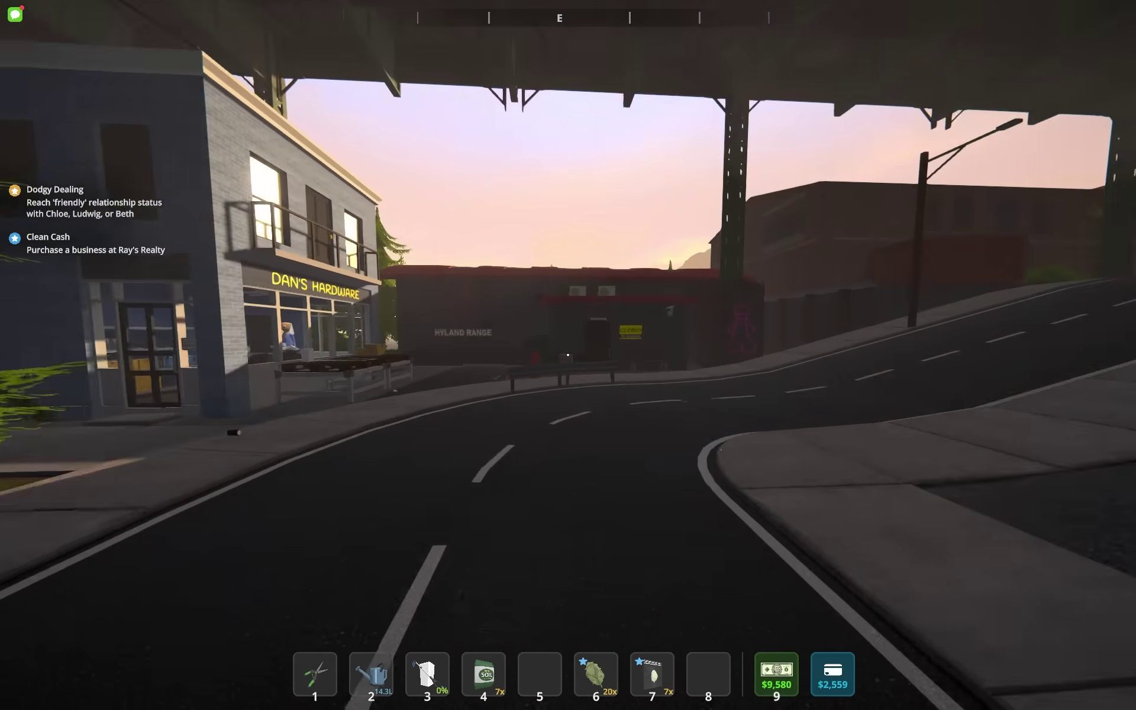
pyautogui.press('w')
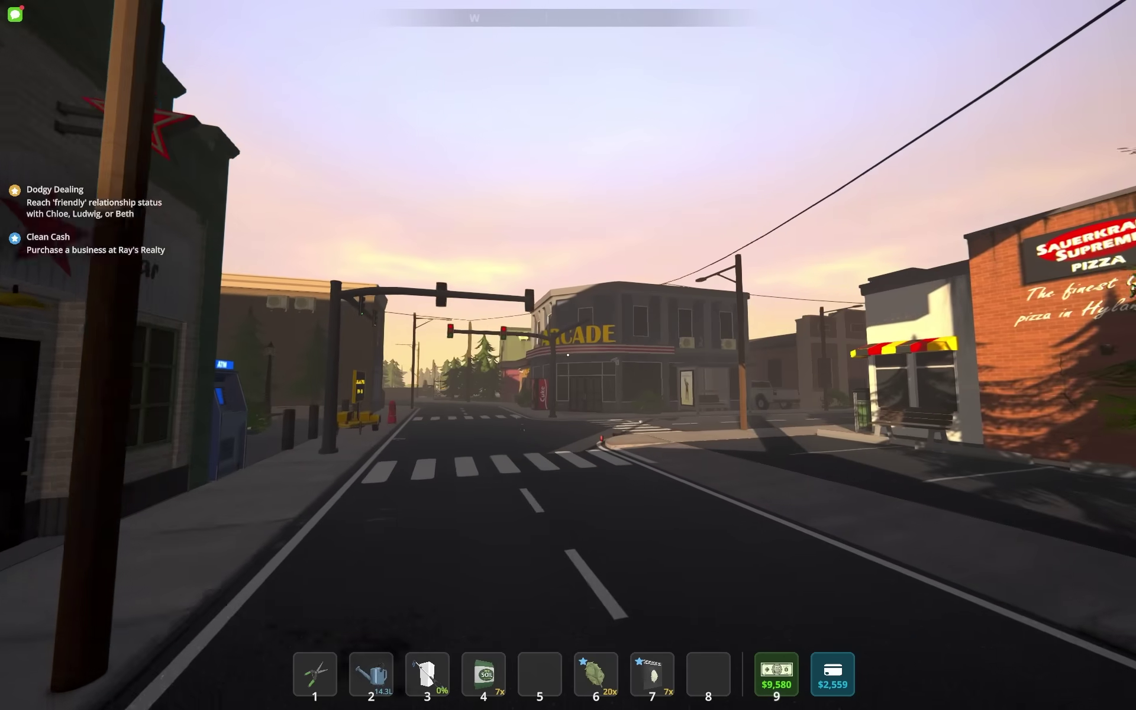
pyautogui.press('w')
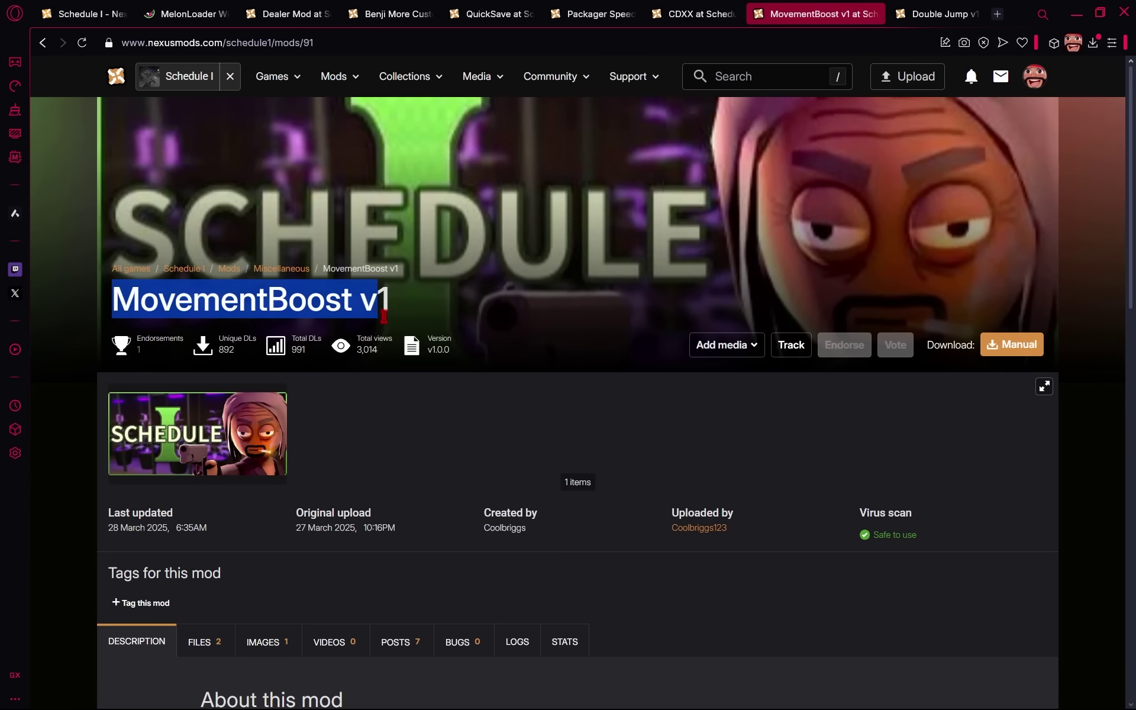
# Step: Check MovementBoost v1's requirements on Nexus Mods and open config.json from the game's UserData\SpeedBoost folder
pyautogui.scroll(-10, 330, 310)
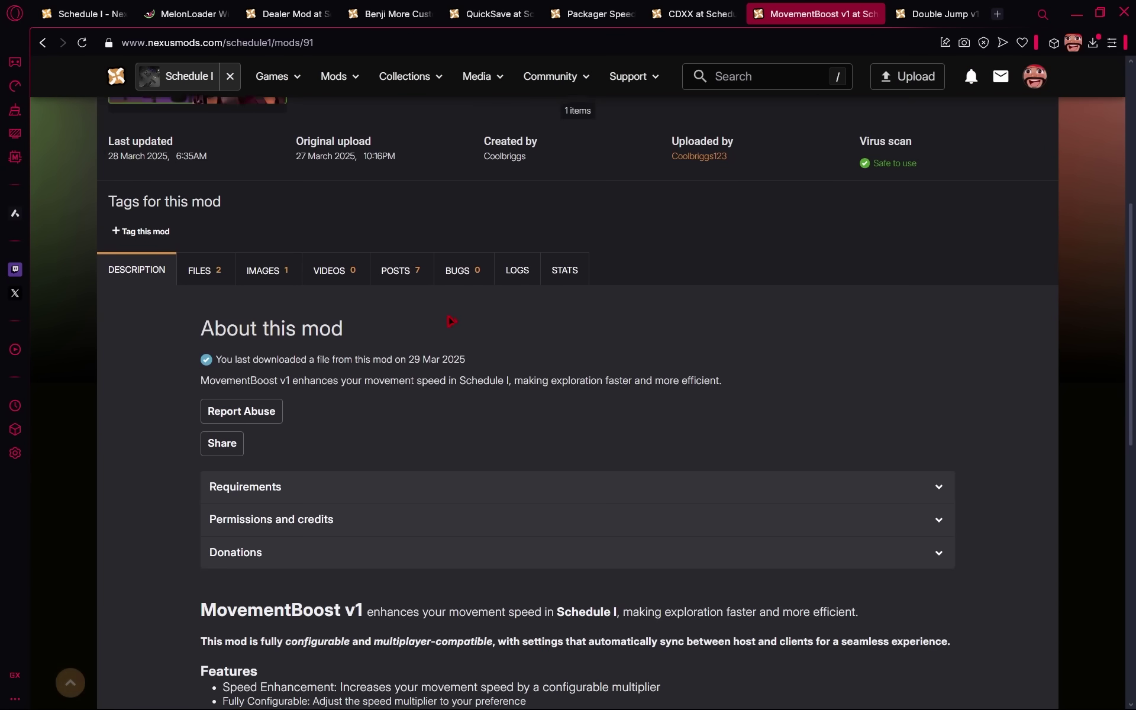
pyautogui.click(531, 489)
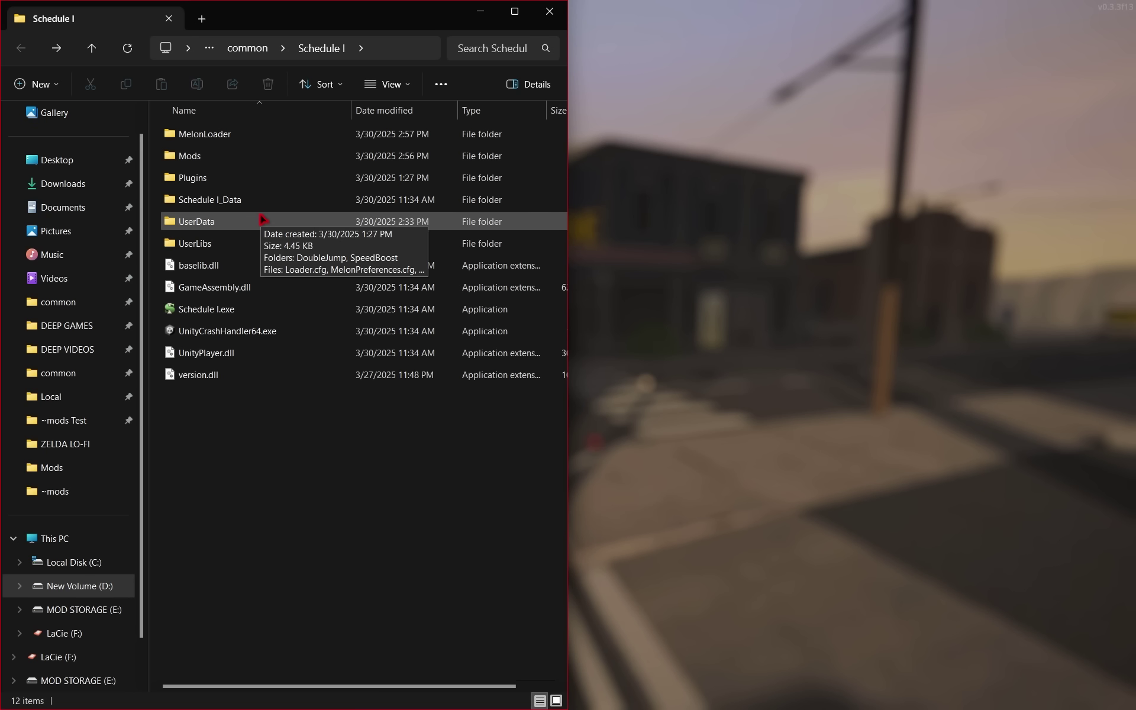
pyautogui.doubleClick(236, 227)
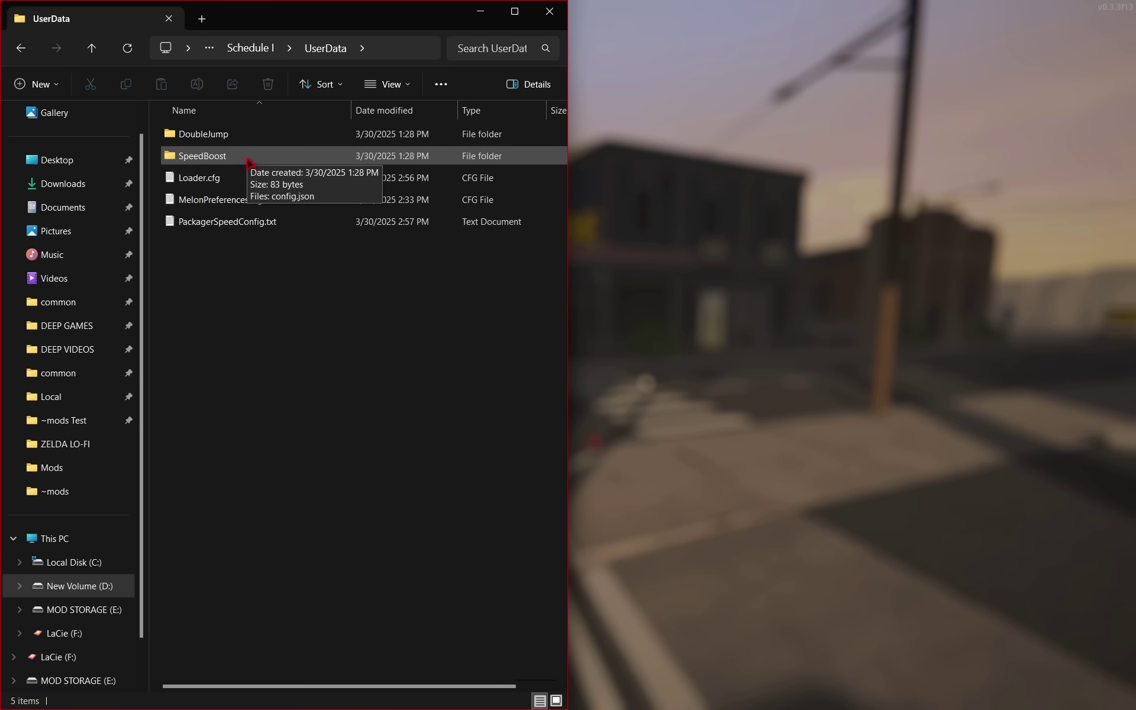
pyautogui.doubleClick(201, 156)
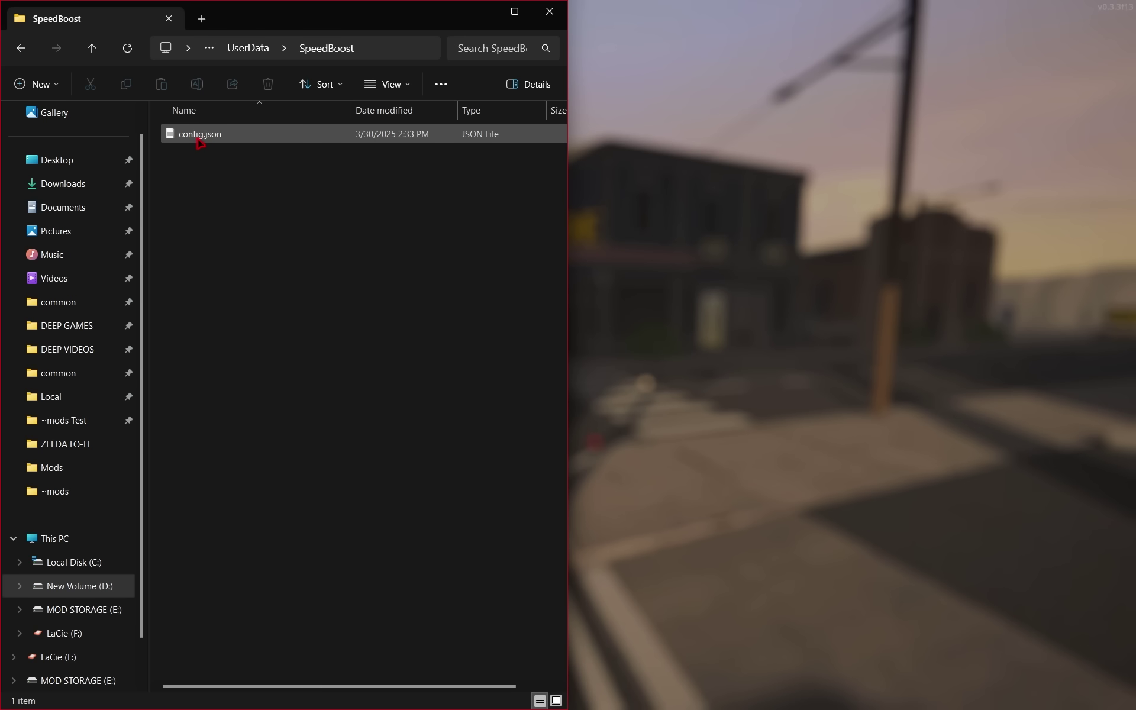
pyautogui.click(243, 136)
pyautogui.doubleClick(243, 136)
# Step: Insert a slash before the opening brace in config.json and highlight the SpeedMultiplier value to examine it
pyautogui.write('/{')
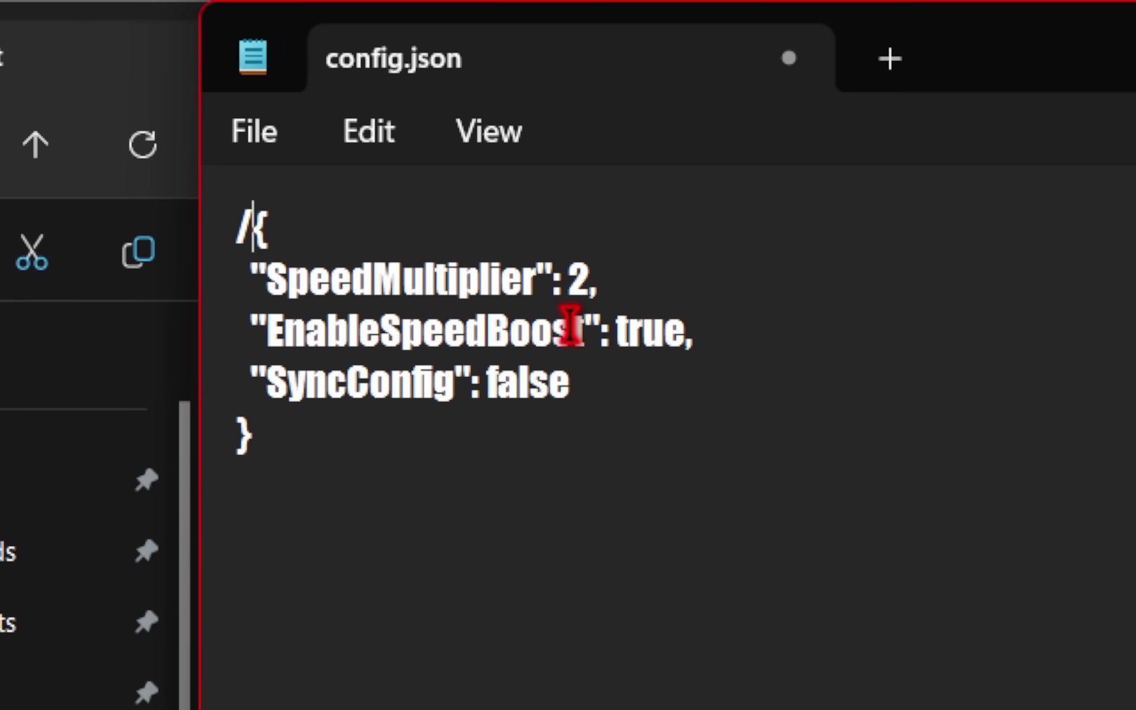
pyautogui.doubleClick(577, 281)
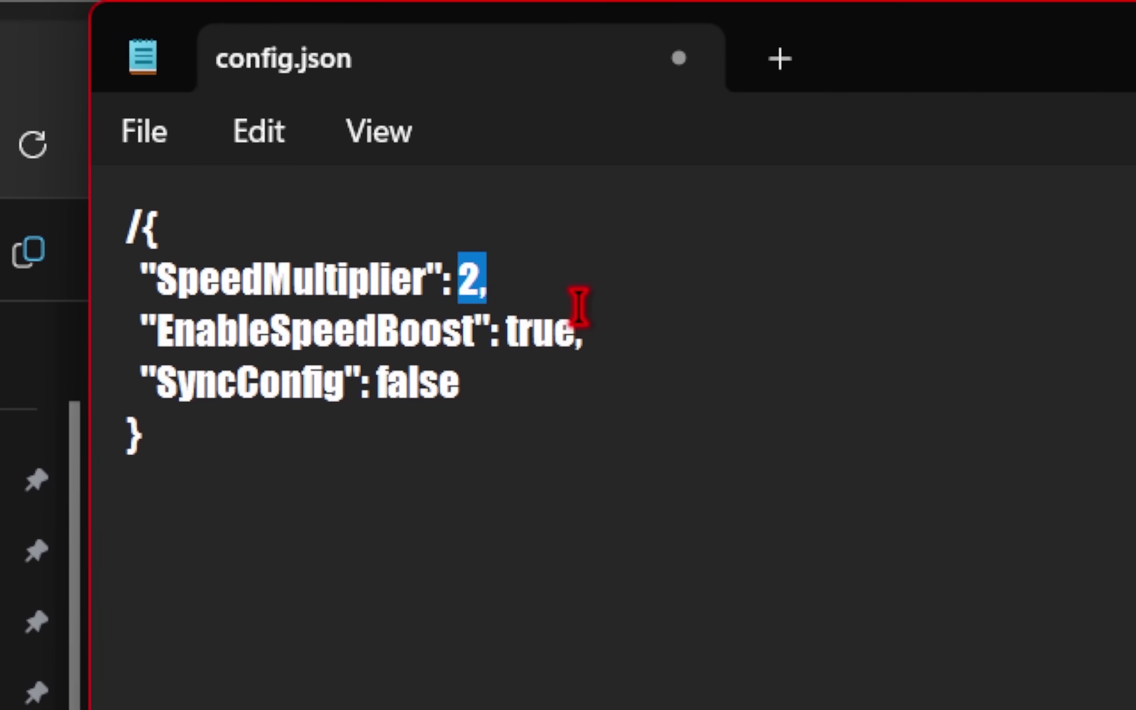
pyautogui.hotkey('shift', 'Right')
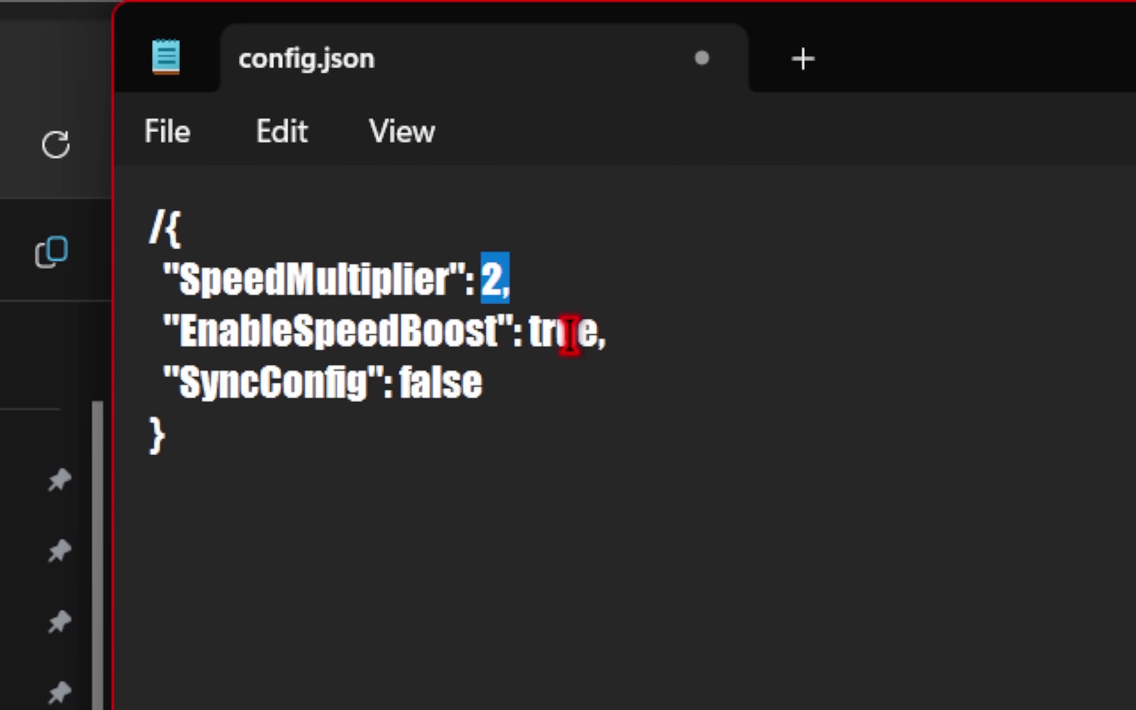
pyautogui.click(575, 313)
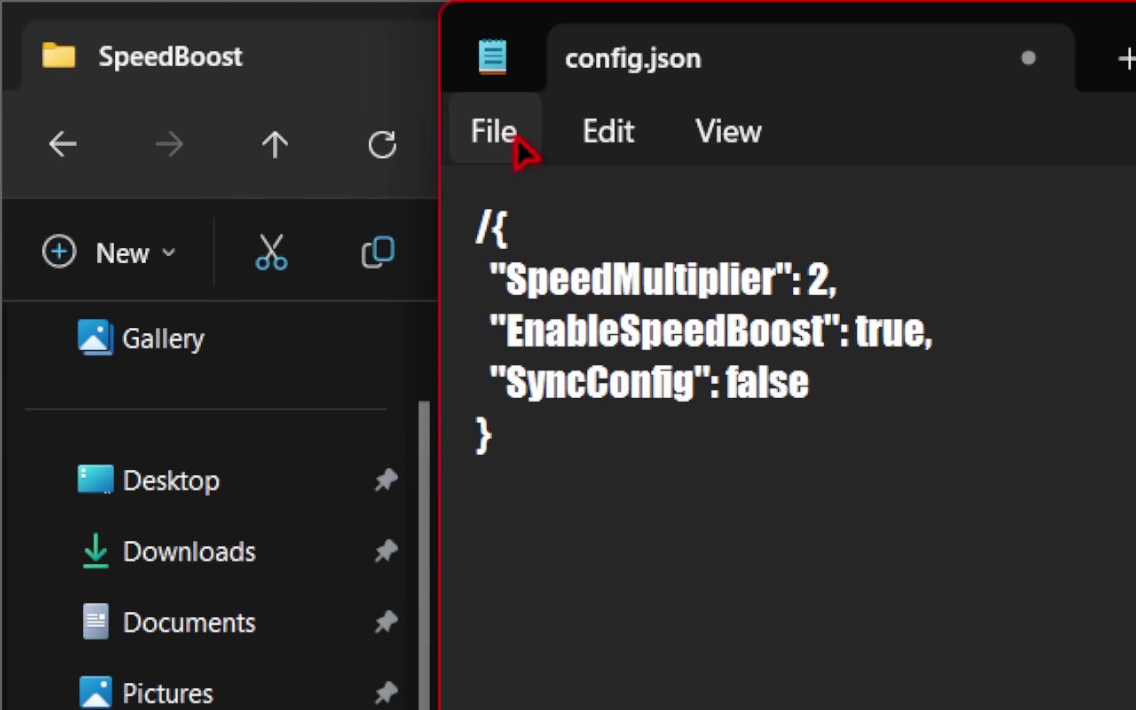
# Step: Save config.json and close the text editor to return to the game
pyautogui.click(516, 137)
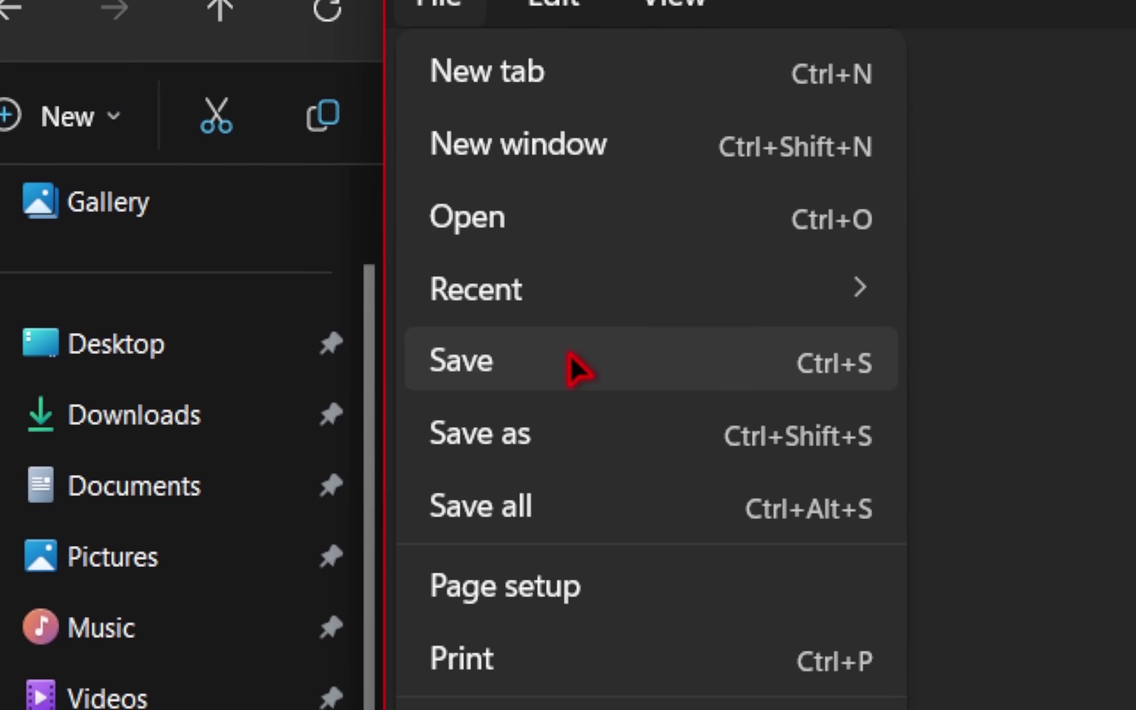
pyautogui.click(569, 356)
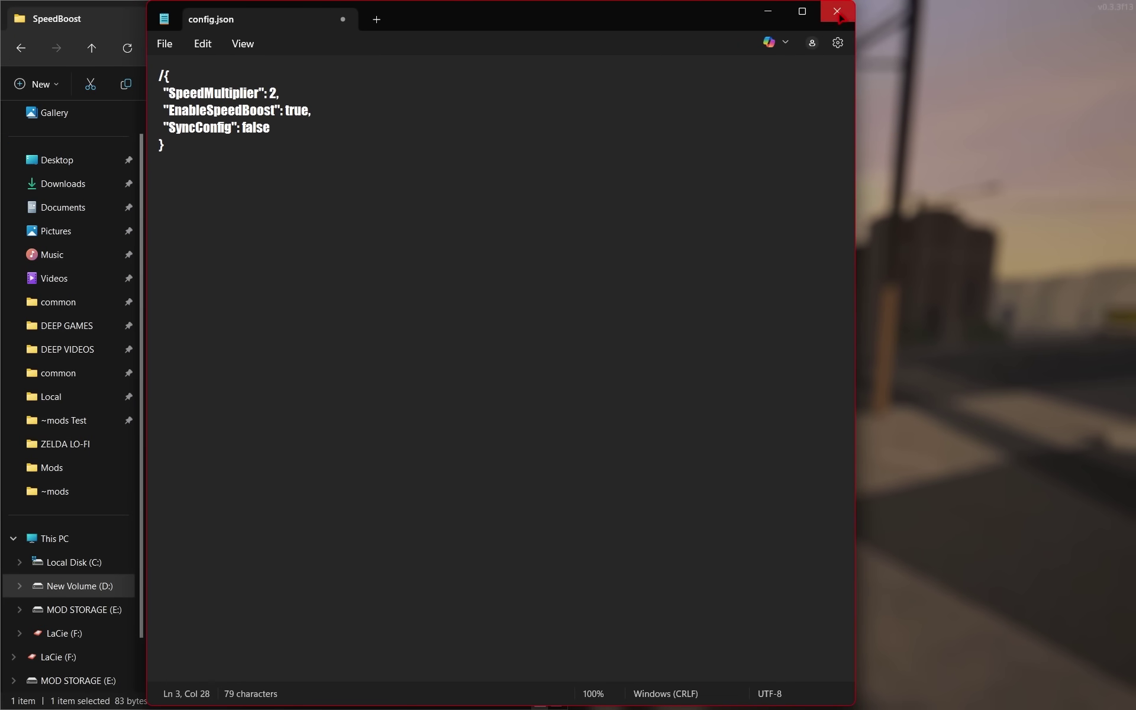
pyautogui.click(838, 15)
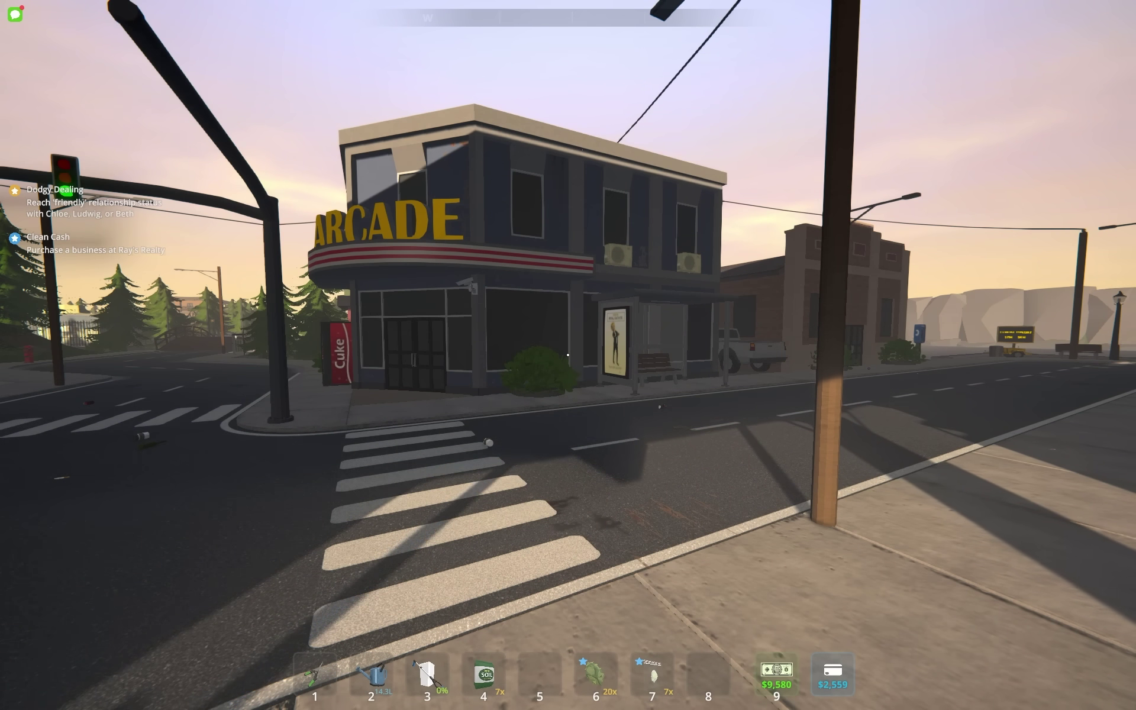
# Step: Open the CDXX 1.3 conversation in the phone's messages and enter its Player Management options
pyautogui.press('Tab')
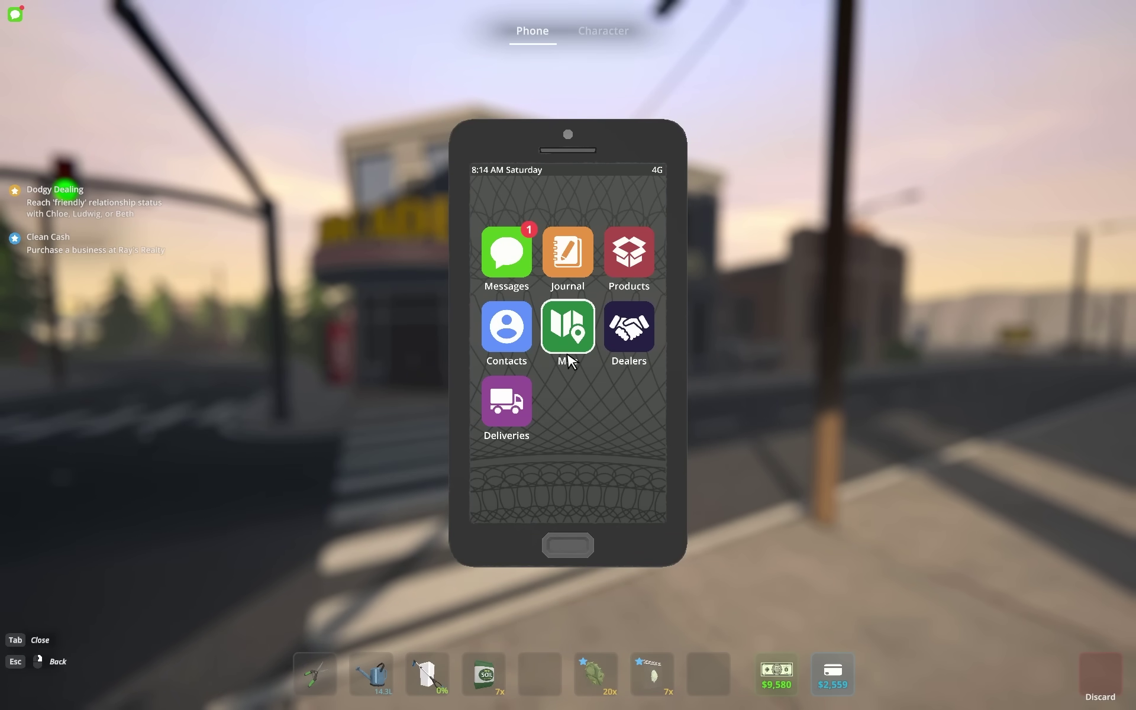
pyautogui.click(518, 253)
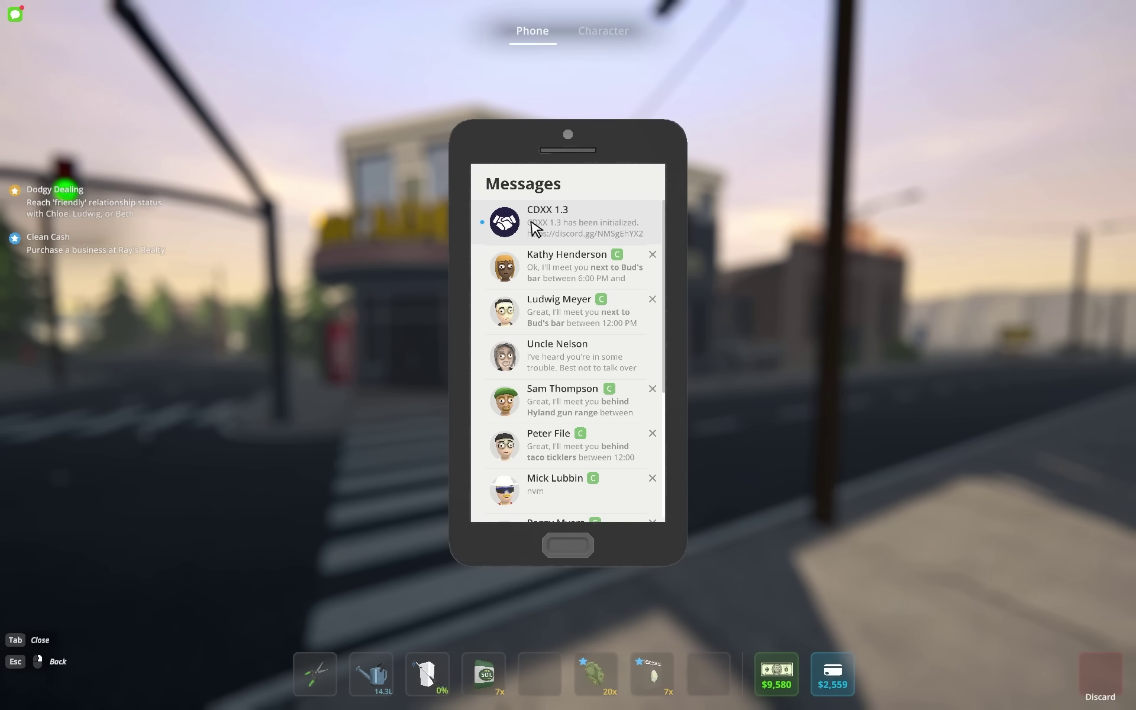
pyautogui.click(613, 228)
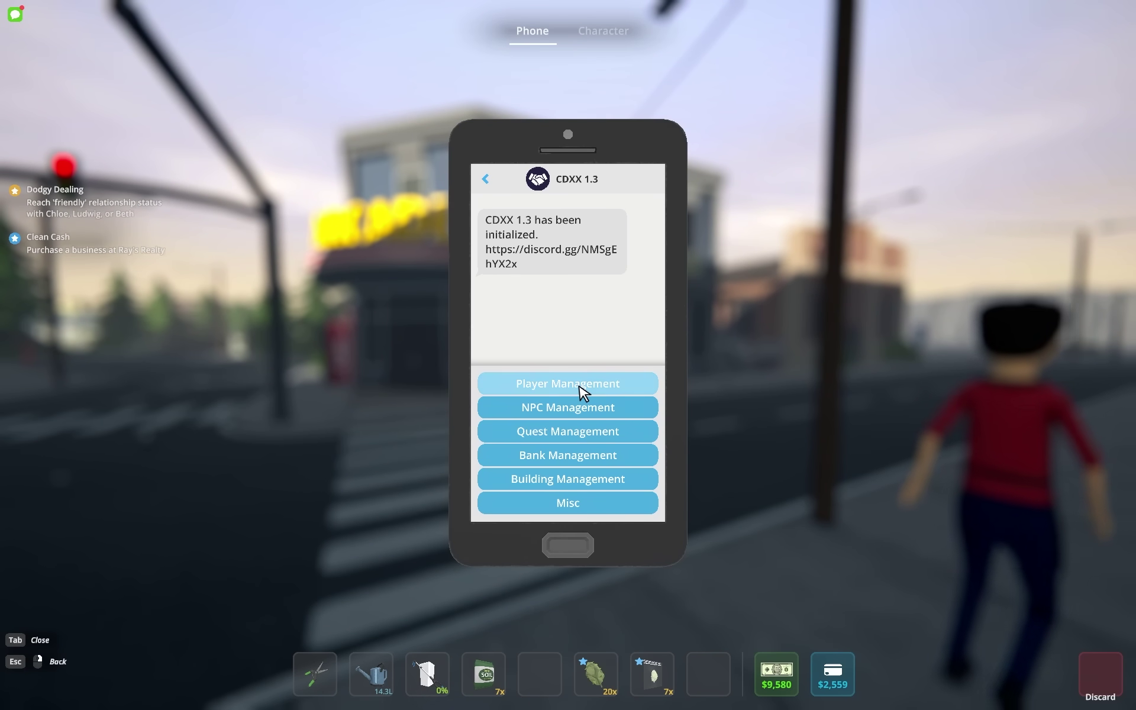
pyautogui.click(583, 394)
# Step: Give the player cash and XP through the CDXX 1.3 mod's Player Management options
pyautogui.click(590, 484)
pyautogui.click(609, 339)
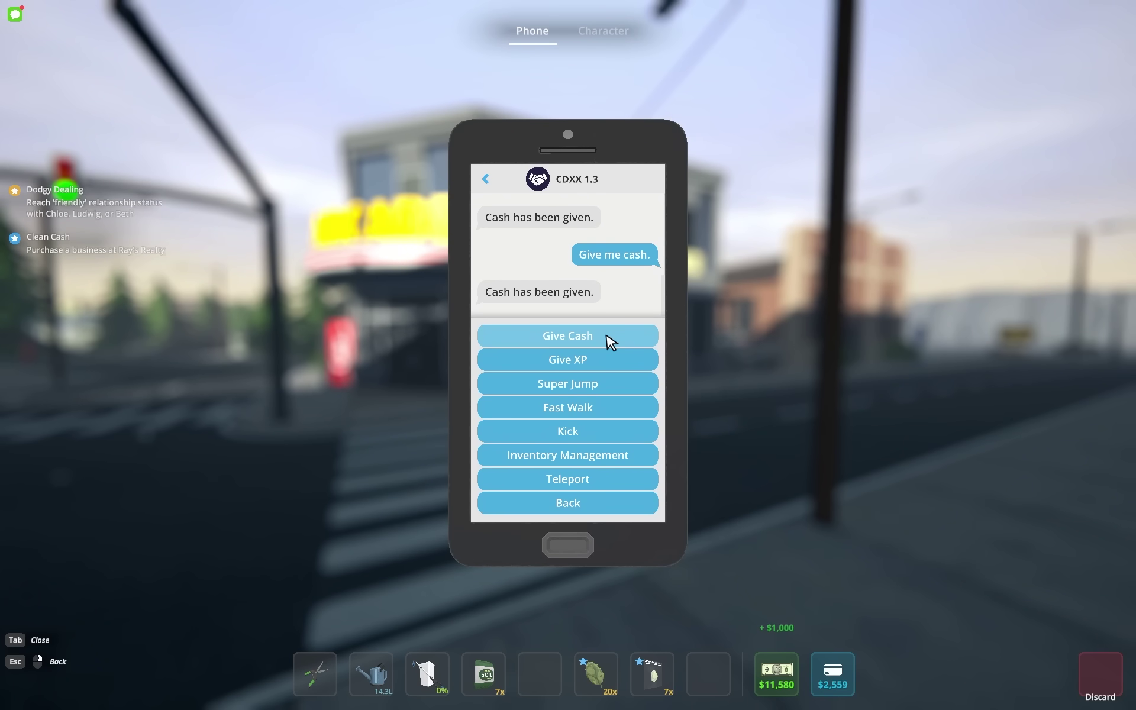
pyautogui.click(612, 362)
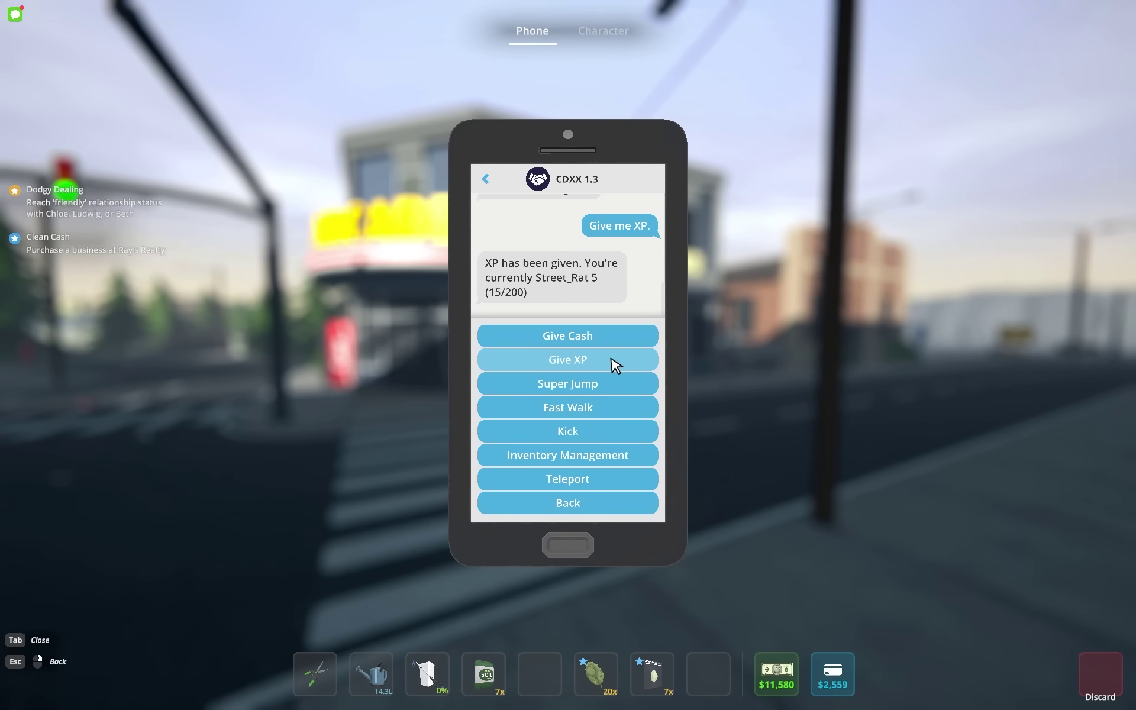
# Step: Activate the Super Jump and Fast Walk cheats and try out a jump in the street
pyautogui.click(608, 386)
pyautogui.press('Tab')
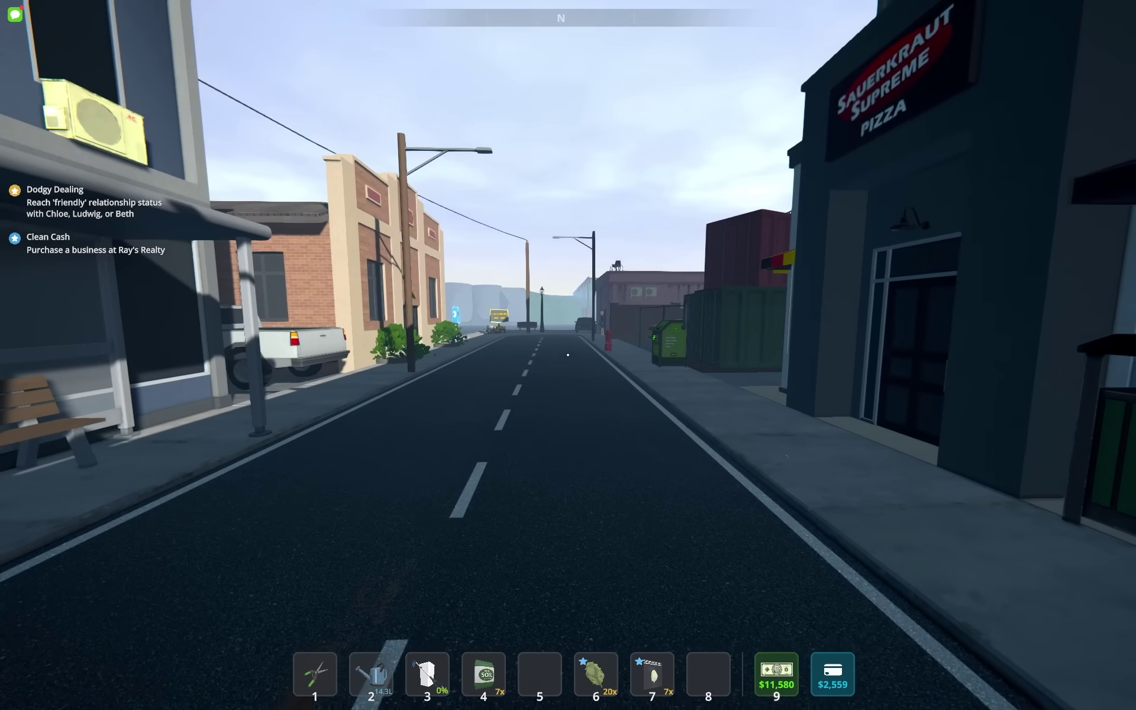
pyautogui.press('space')
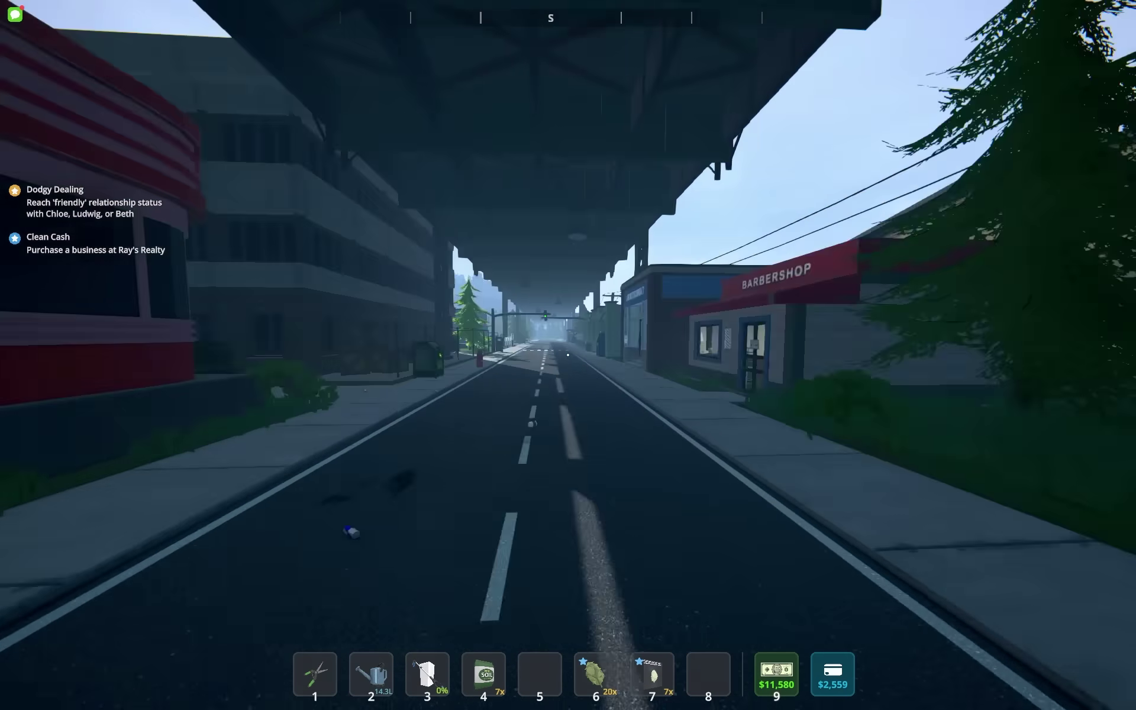
pyautogui.press('Tab')
pyautogui.click(568, 407)
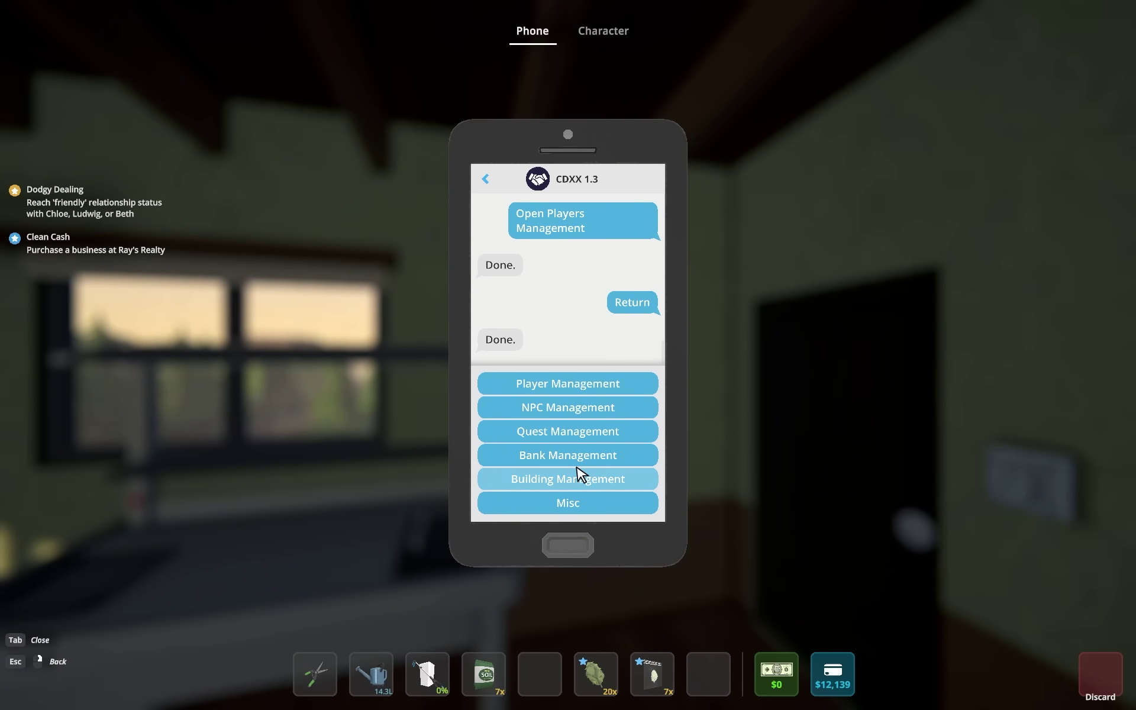
# Step: Look through the Bank Management and Misc options of CDXX 1.3 and return to the message list
pyautogui.click(582, 461)
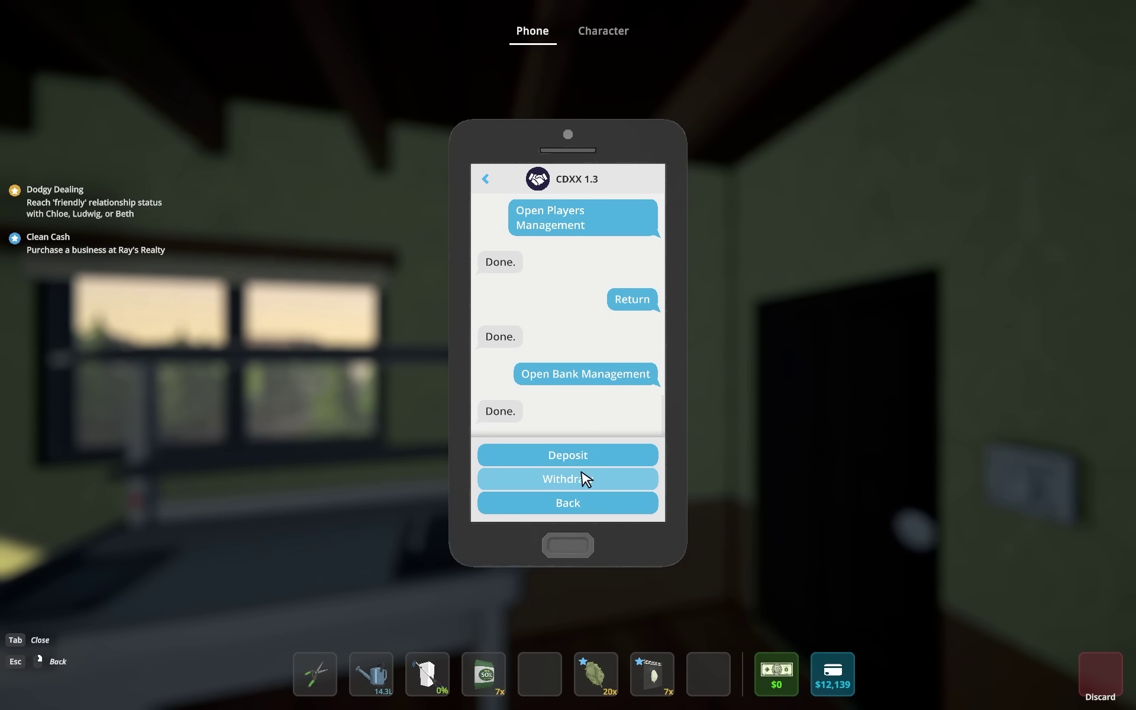
pyautogui.click(568, 503)
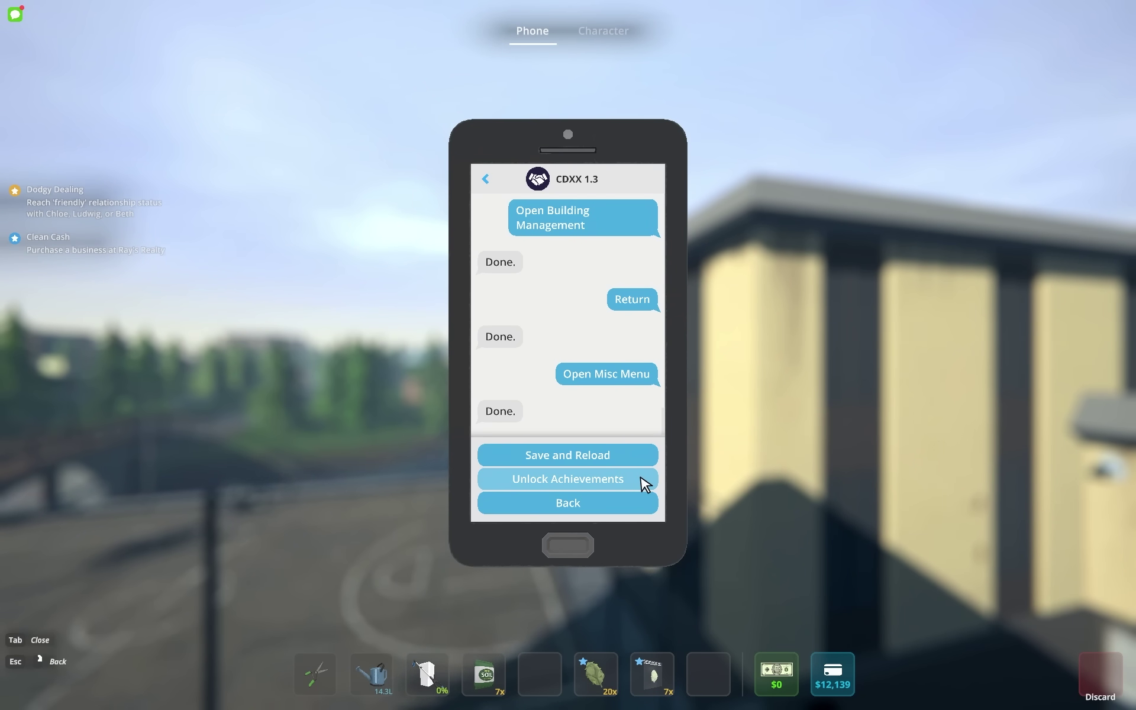
pyautogui.click(642, 503)
pyautogui.click(489, 181)
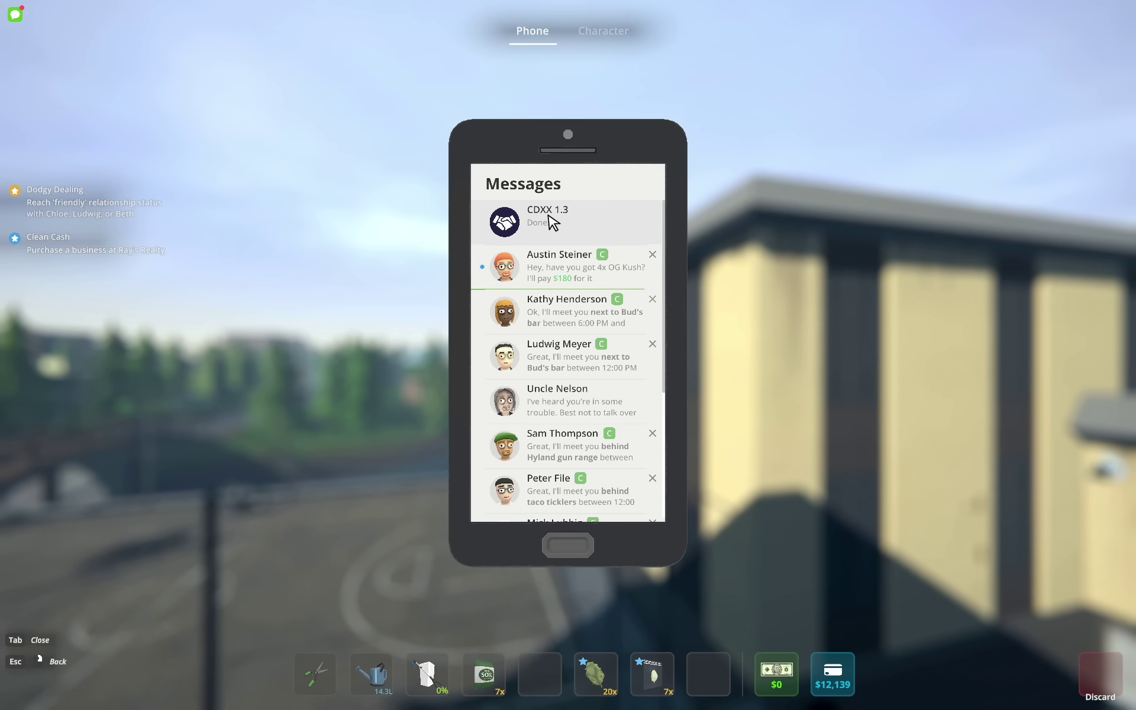